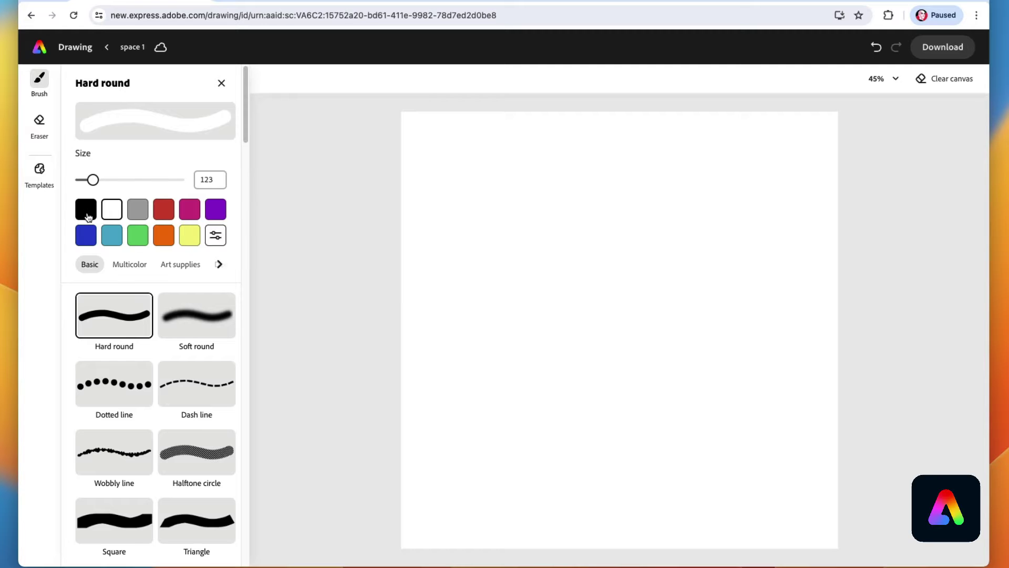
Paint the entire canvas black using the Hard round brush at size 1,000.
click(87, 215)
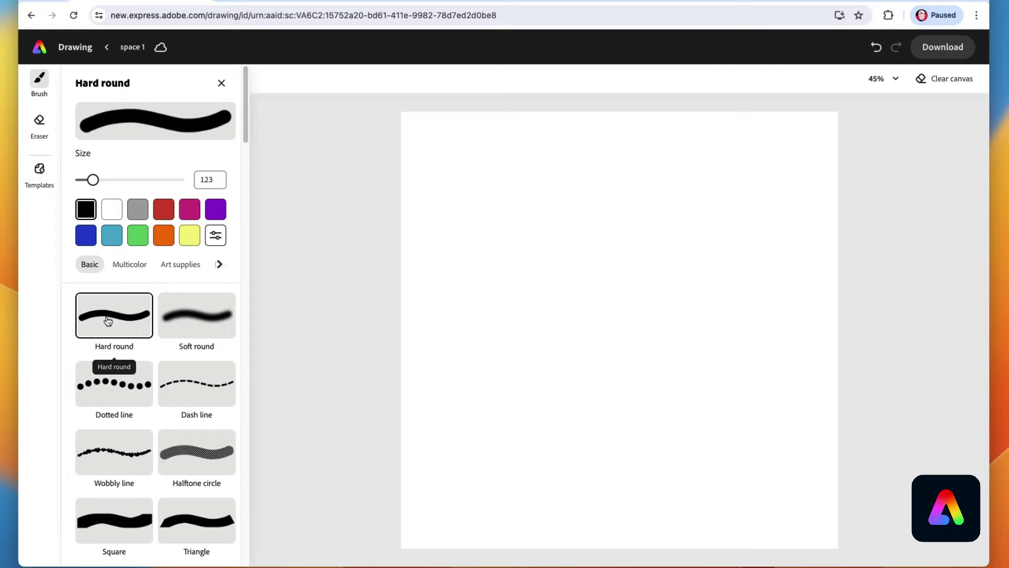
drag(93, 180, 364, 230)
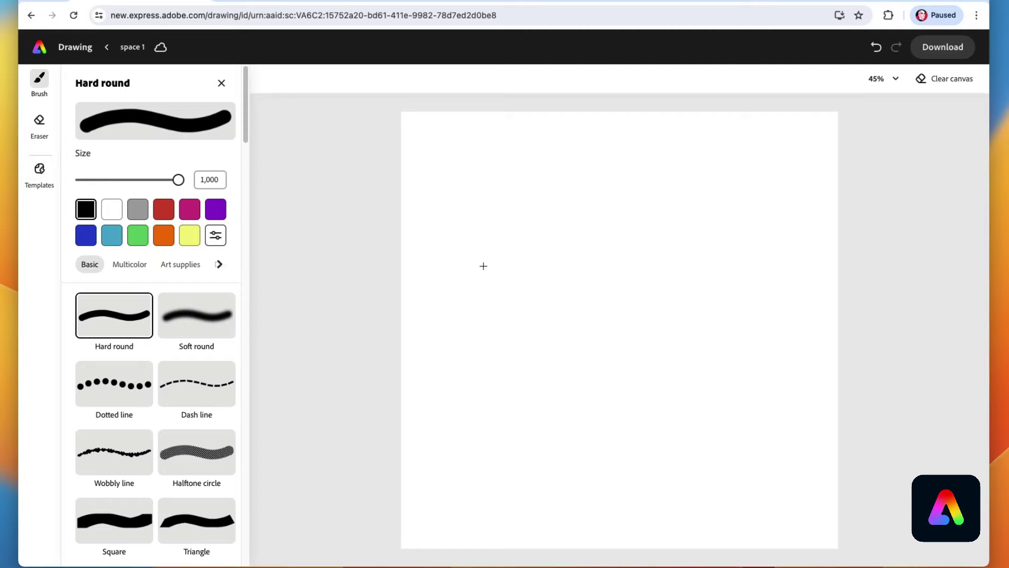
mouse_move(799, 208)
mouse_down()
mouse_move(619, 196)
mouse_move(529, 260)
mouse_move(750, 429)
mouse_move(384, 500)
mouse_up()
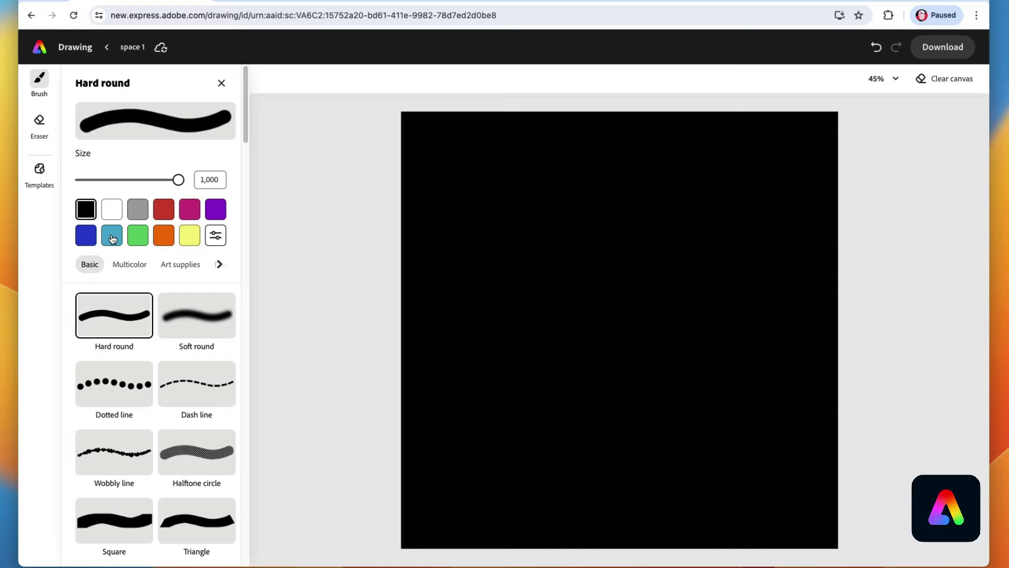
Paint broad blue diagonal bands across the upper and lower canvas with the Diluted acrylic brush at size 812, leaving black gaps.
drag(244, 109, 171, 248)
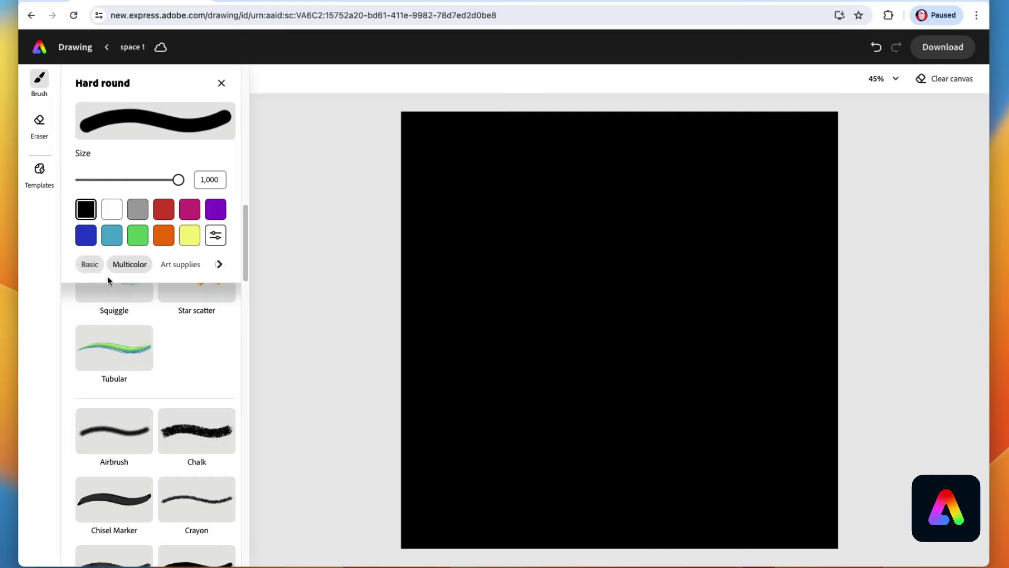
click(184, 265)
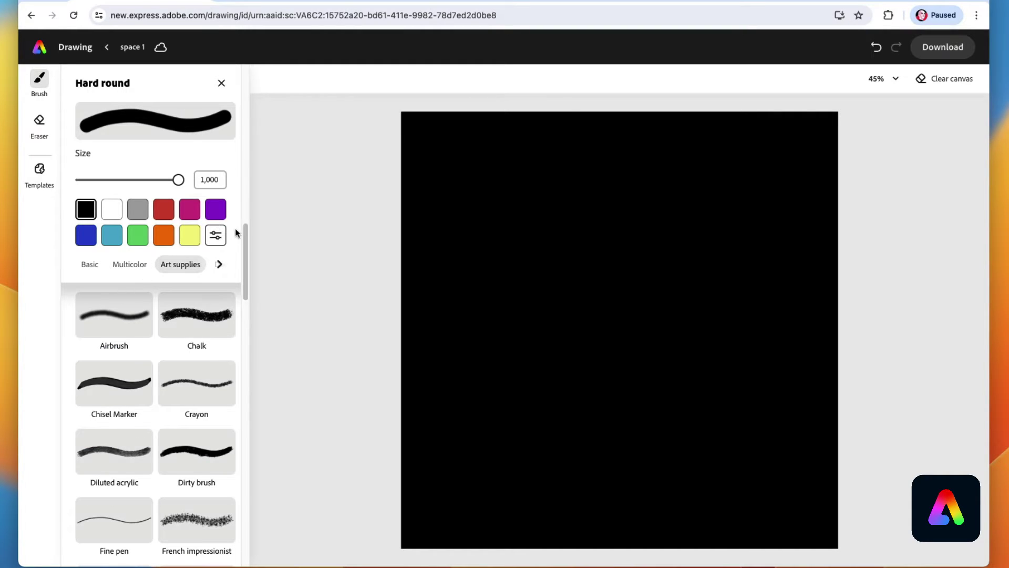
scroll(247, 243, down, 3)
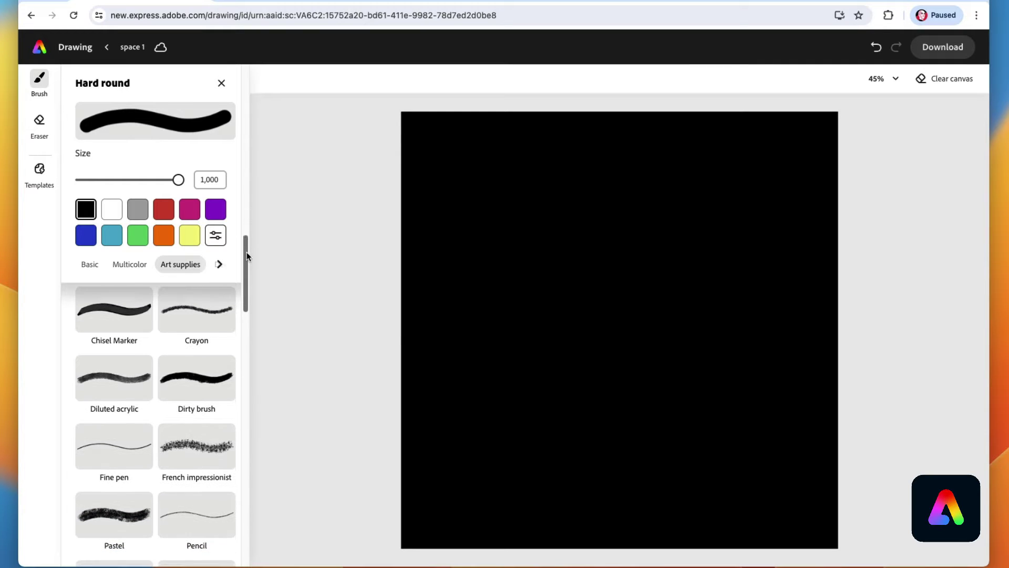
click(107, 379)
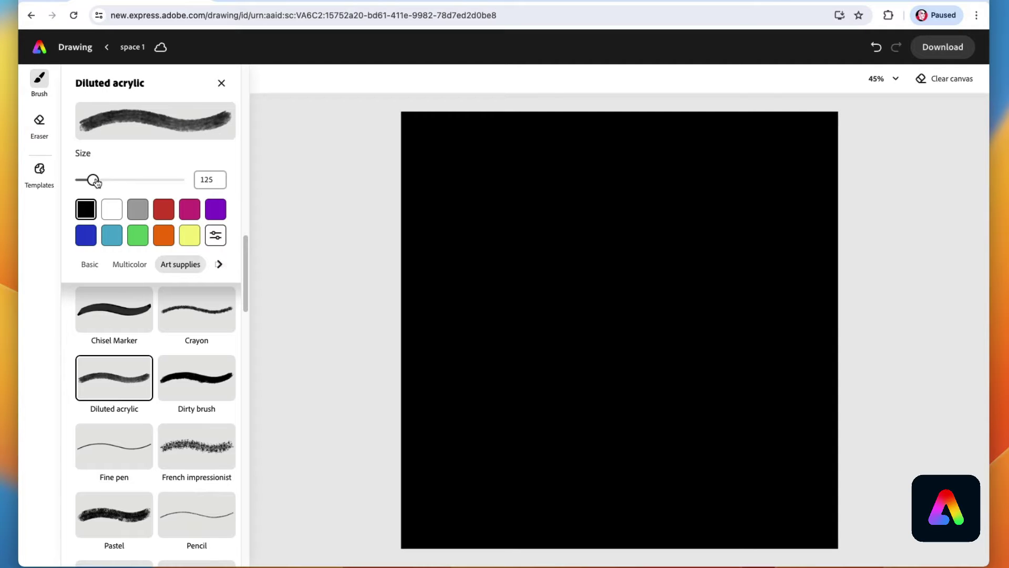
drag(95, 182, 161, 179)
click(86, 241)
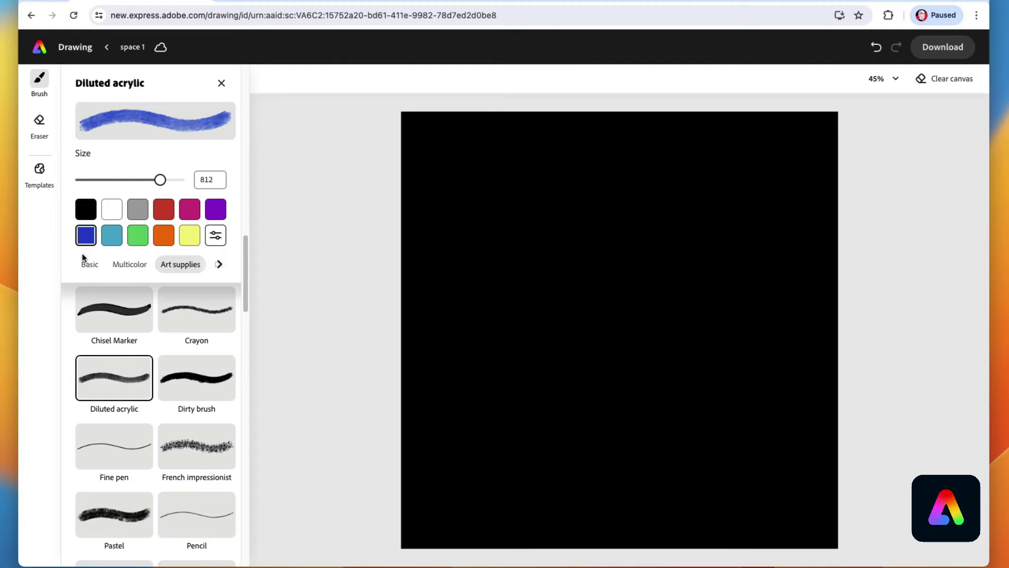
mouse_move(883, 153)
mouse_down()
mouse_move(723, 212)
mouse_move(500, 321)
mouse_move(391, 347)
mouse_move(368, 334)
mouse_move(481, 296)
mouse_move(614, 216)
mouse_move(744, 113)
mouse_move(627, 169)
mouse_move(349, 394)
mouse_up()
mouse_move(384, 488)
mouse_down()
mouse_move(568, 489)
mouse_move(785, 384)
mouse_move(880, 398)
mouse_move(904, 439)
mouse_move(820, 422)
mouse_move(660, 473)
mouse_move(374, 498)
mouse_move(338, 379)
mouse_up()
mouse_move(418, 182)
mouse_down()
mouse_move(648, 108)
mouse_move(595, 135)
mouse_move(421, 150)
mouse_move(355, 237)
mouse_move(395, 368)
mouse_up()
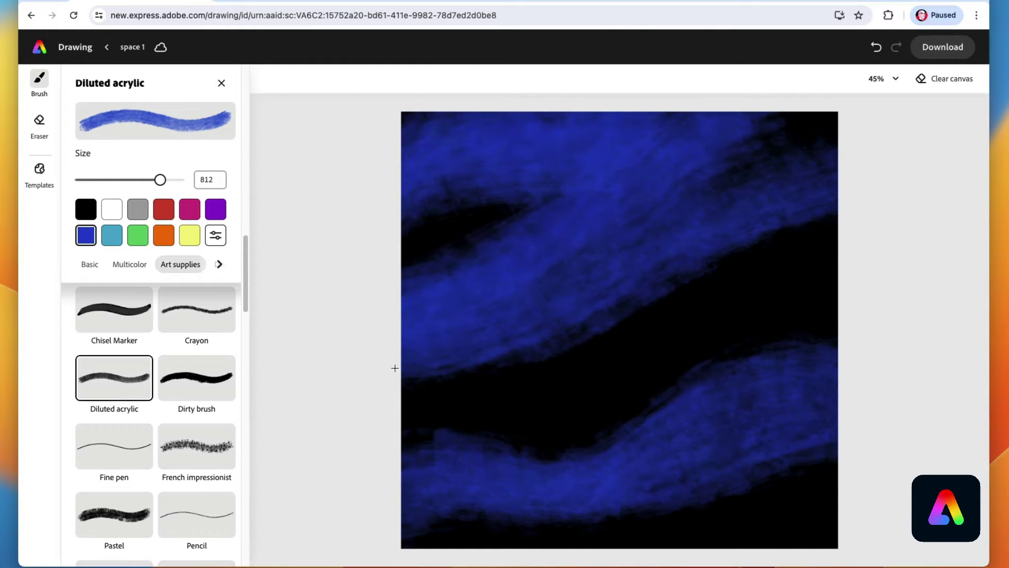
Add magenta Diluted acrylic strokes diagonally up to the canvas's upper-right corner and horizontally along its lower edge.
click(191, 211)
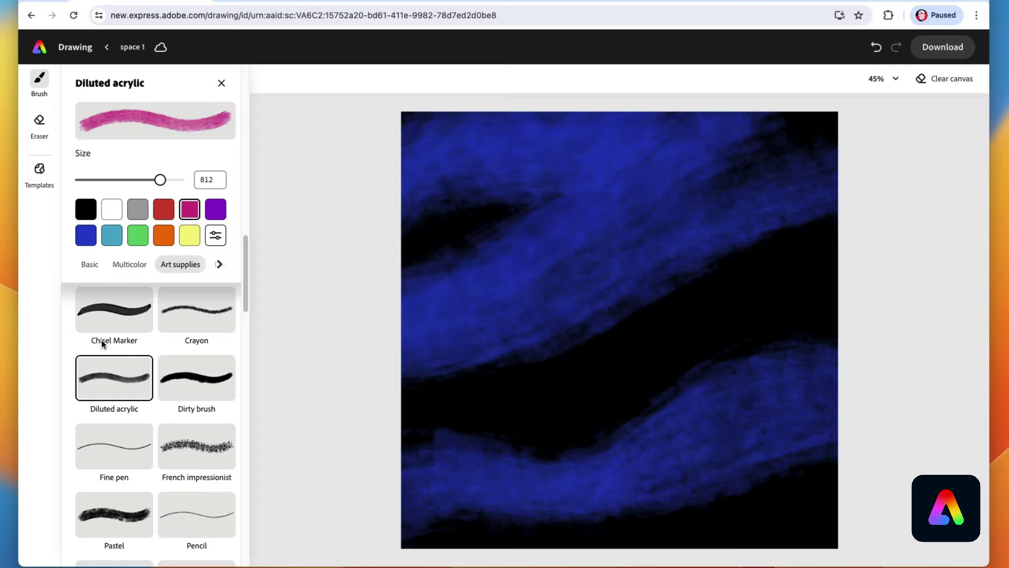
mouse_move(415, 383)
mouse_down()
mouse_move(528, 335)
mouse_move(718, 278)
mouse_move(848, 203)
mouse_move(778, 206)
mouse_move(673, 259)
mouse_move(579, 272)
mouse_move(846, 122)
mouse_move(713, 133)
mouse_move(612, 178)
mouse_move(521, 178)
mouse_move(615, 170)
mouse_move(732, 101)
mouse_up()
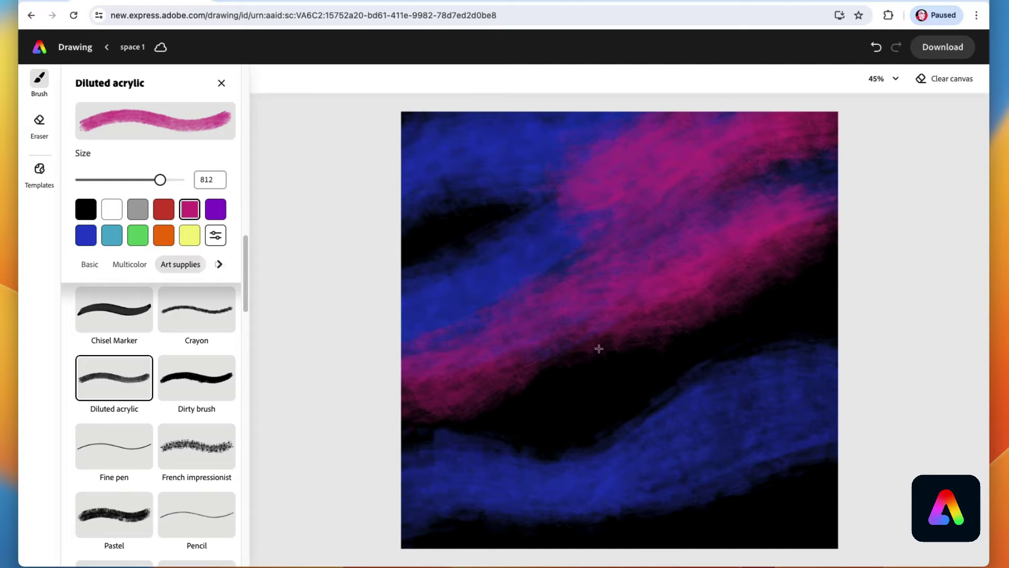
mouse_move(377, 505)
mouse_down()
mouse_move(557, 515)
mouse_move(695, 499)
mouse_move(851, 520)
mouse_move(670, 505)
mouse_move(509, 511)
mouse_move(335, 495)
mouse_up()
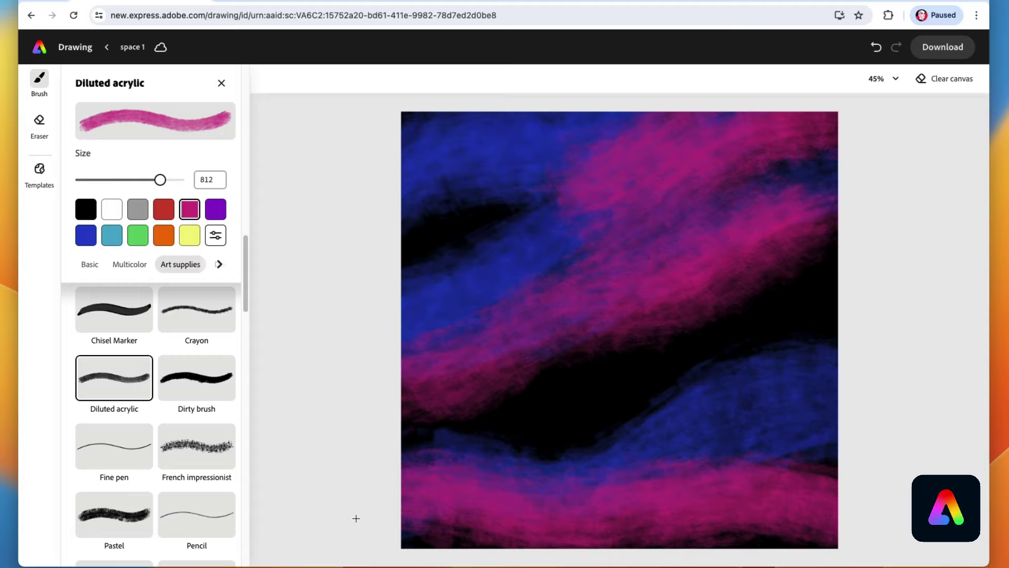
Layer blue texture over the magenta bands and black gaps with the French impressionist brush at size 820.
scroll(246, 268, down, 3)
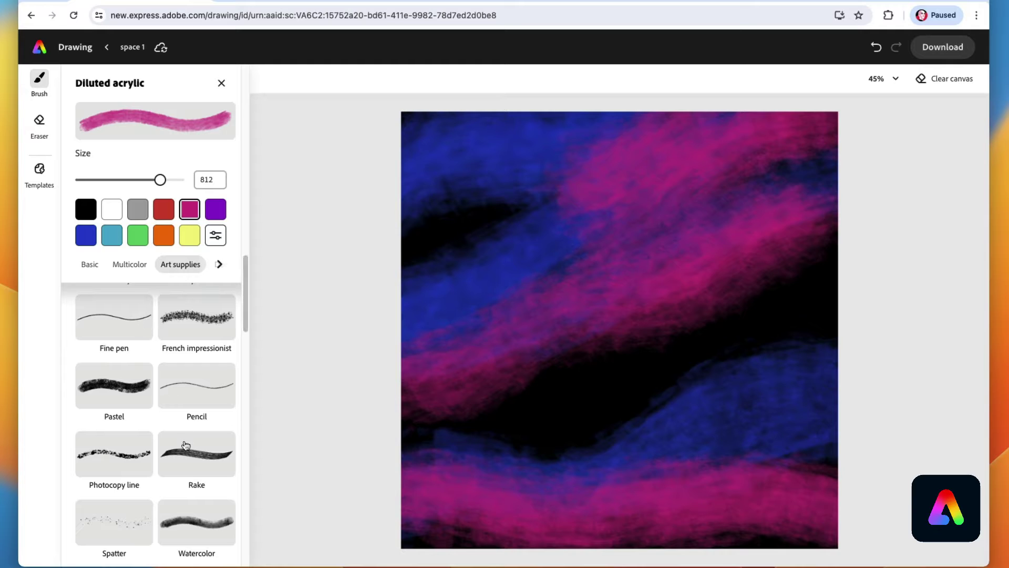
click(186, 318)
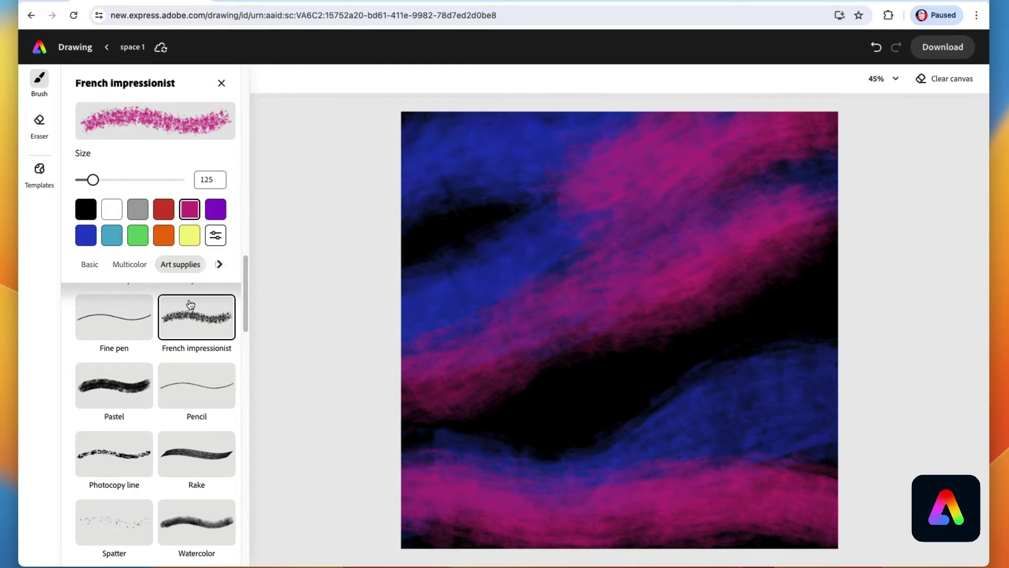
click(86, 238)
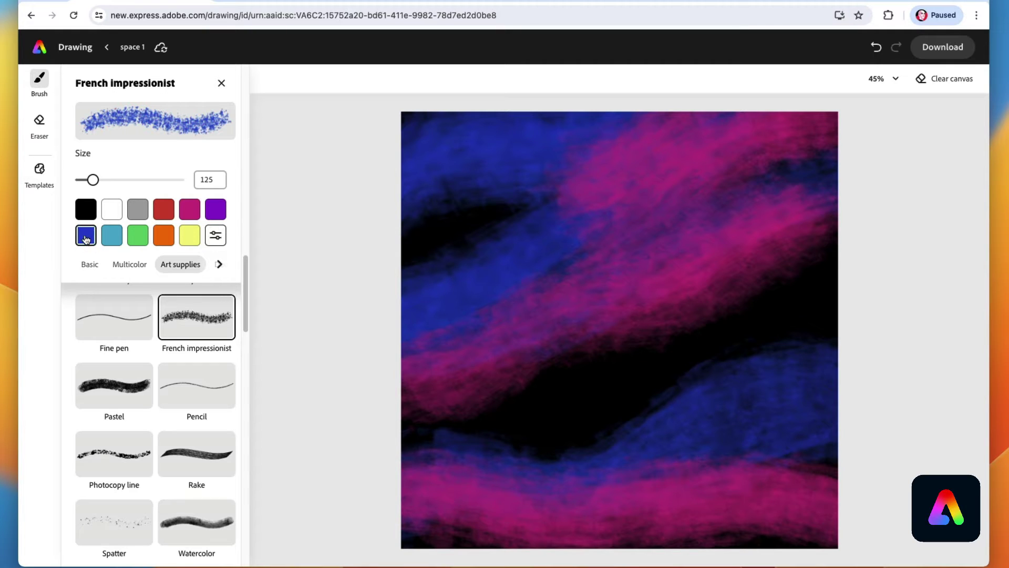
drag(93, 180, 161, 180)
mouse_move(407, 279)
mouse_down()
mouse_move(532, 219)
mouse_move(648, 102)
mouse_move(508, 173)
mouse_move(410, 161)
mouse_up()
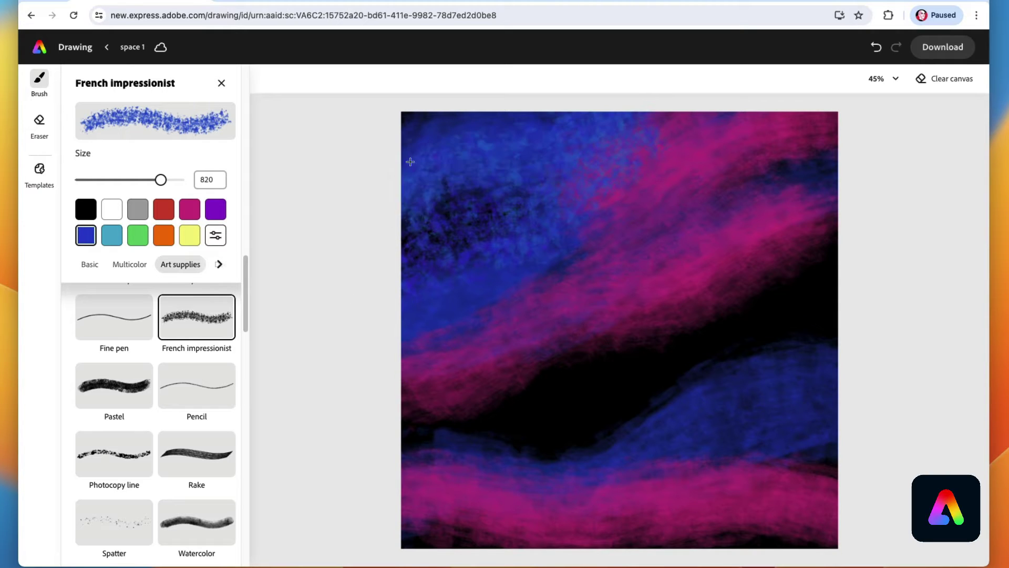
mouse_move(468, 408)
mouse_down()
mouse_move(565, 360)
mouse_move(676, 252)
mouse_move(785, 214)
mouse_up()
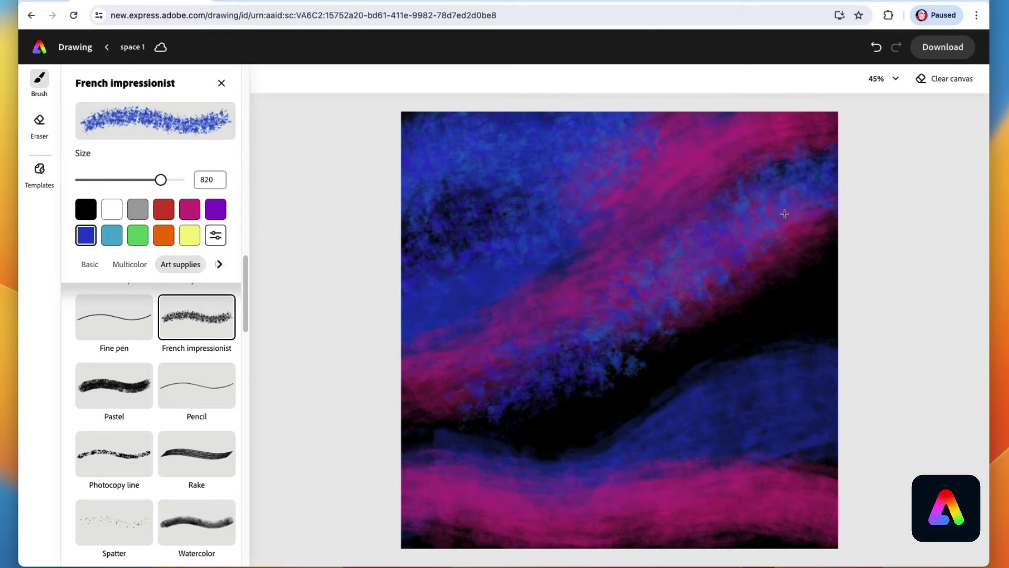
mouse_move(783, 253)
mouse_down()
mouse_move(557, 421)
mouse_move(868, 333)
mouse_move(768, 316)
mouse_move(631, 407)
mouse_move(467, 469)
mouse_up()
mouse_move(473, 530)
mouse_down()
mouse_move(773, 480)
mouse_move(752, 468)
mouse_move(462, 544)
mouse_move(417, 543)
mouse_move(664, 440)
mouse_move(874, 278)
mouse_move(451, 364)
mouse_up()
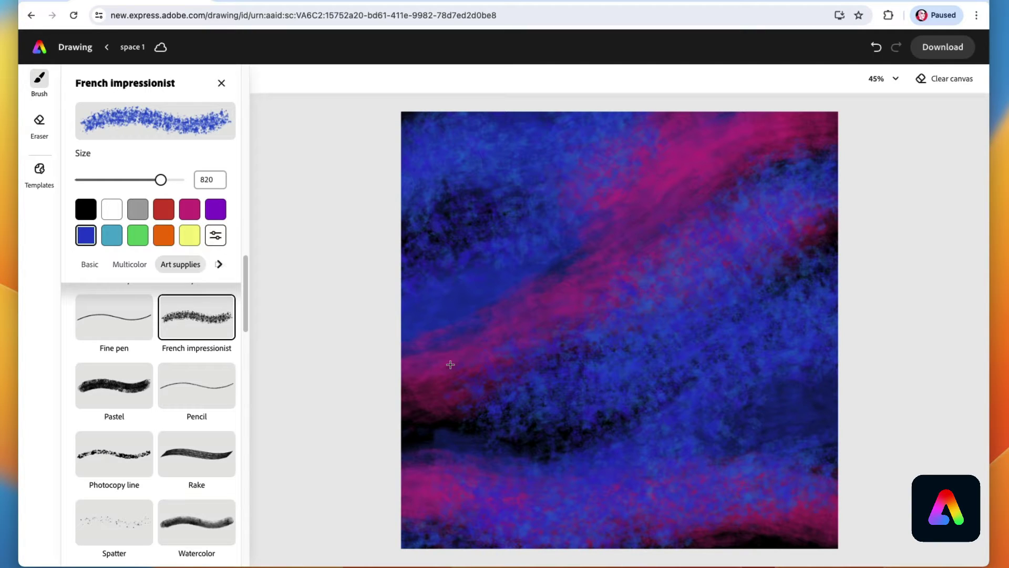
Paint wavy black diagonal shadows between the coloured bands across the canvas using the Watercolor brush at size 719.
scroll(246, 295, down, 2)
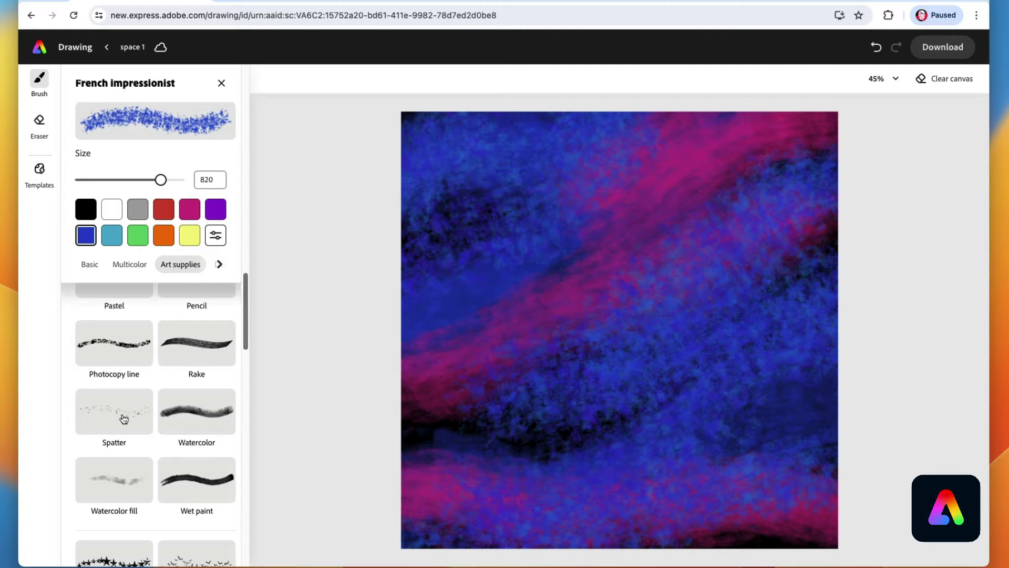
click(169, 421)
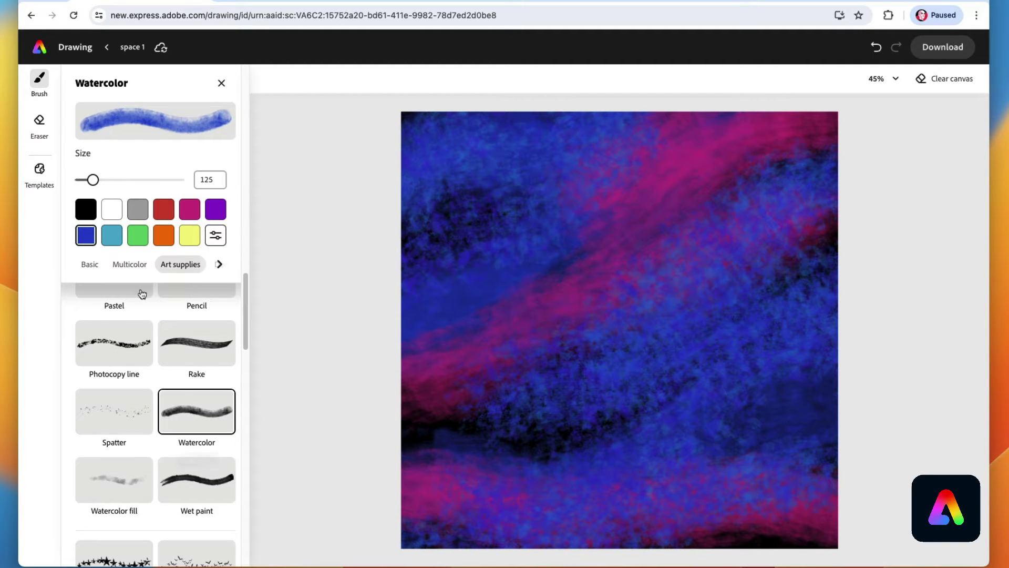
click(87, 212)
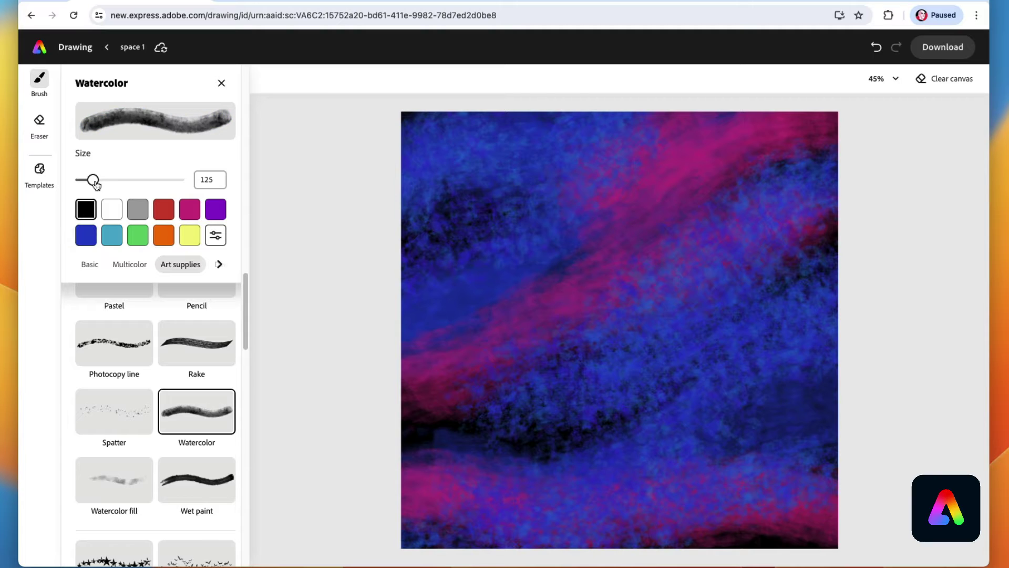
drag(95, 182, 152, 187)
mouse_move(384, 307)
mouse_down()
mouse_move(440, 294)
mouse_move(539, 203)
mouse_move(664, 193)
mouse_move(794, 132)
mouse_move(540, 121)
mouse_move(453, 172)
mouse_move(347, 188)
mouse_move(483, 116)
mouse_move(427, 124)
mouse_up()
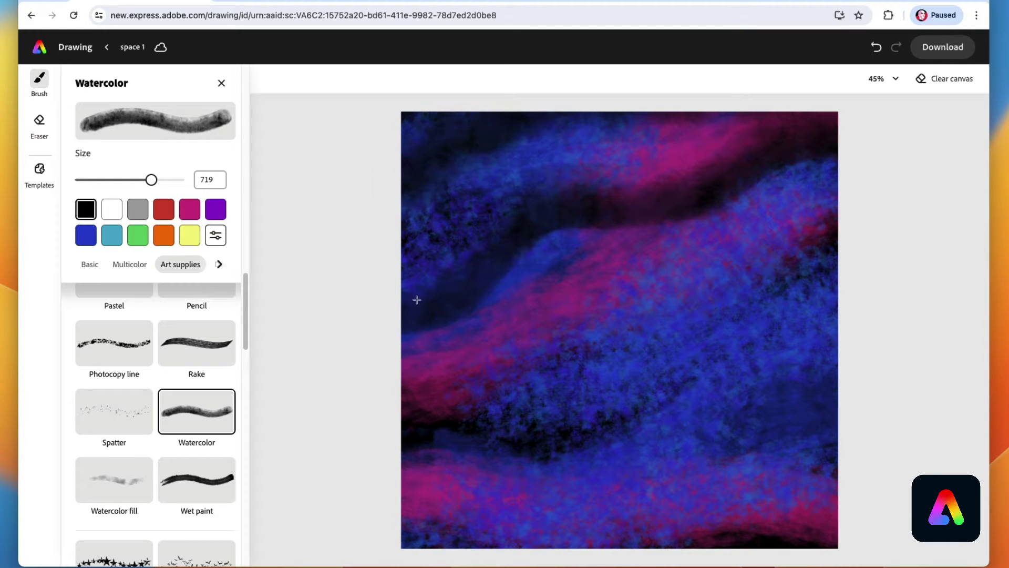
mouse_move(400, 390)
mouse_down()
mouse_move(534, 256)
mouse_move(610, 214)
mouse_move(850, 191)
mouse_up()
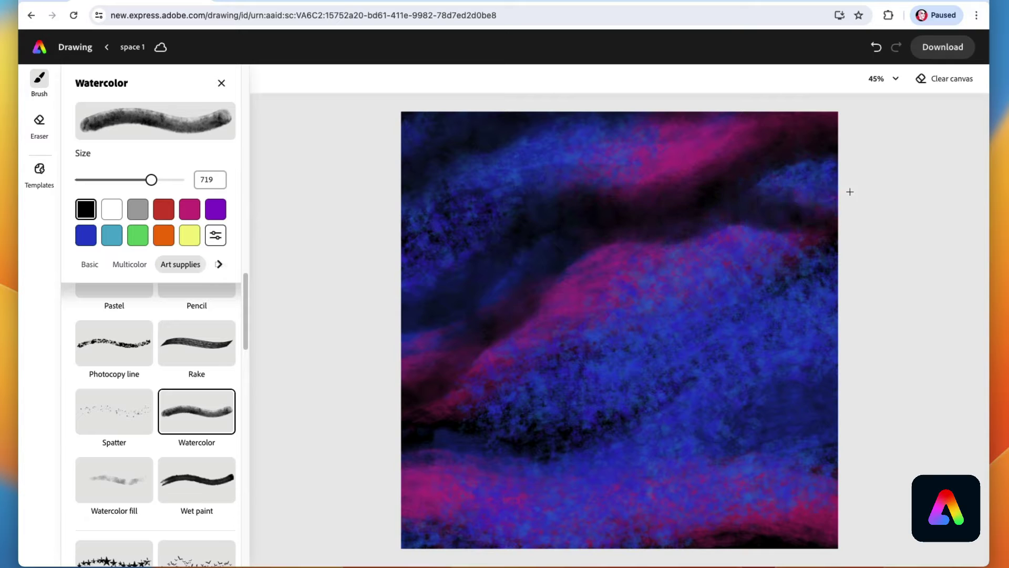
mouse_move(822, 260)
mouse_down()
mouse_move(391, 437)
mouse_move(361, 482)
mouse_move(425, 493)
mouse_move(531, 464)
mouse_move(595, 392)
mouse_move(678, 339)
mouse_move(758, 338)
mouse_move(837, 358)
mouse_move(885, 334)
mouse_move(718, 315)
mouse_move(588, 379)
mouse_up()
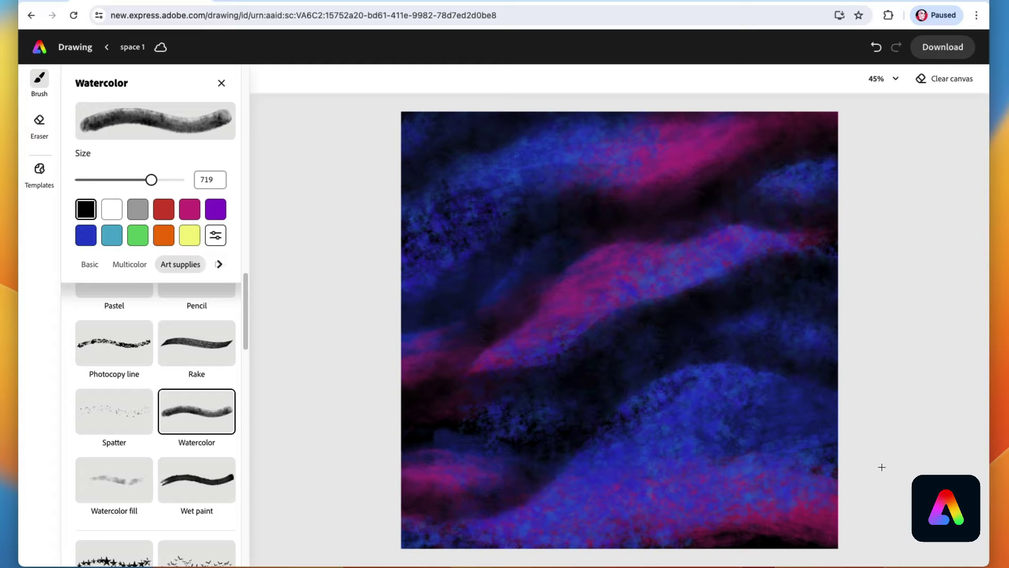
mouse_move(881, 467)
mouse_down()
mouse_move(693, 518)
mouse_move(525, 534)
mouse_up()
drag(705, 553, 890, 514)
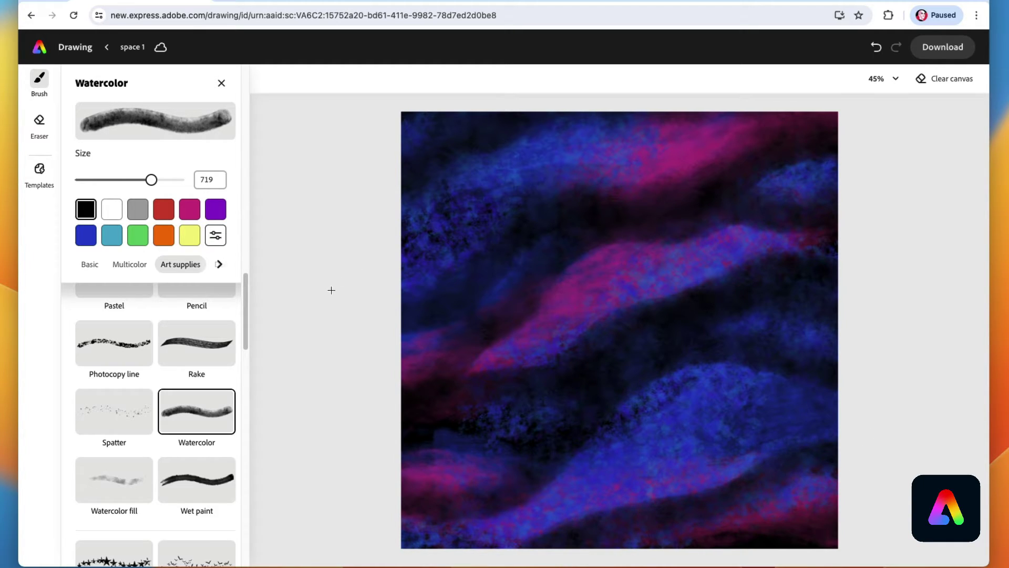
drag(788, 410, 423, 538)
mouse_move(386, 338)
mouse_down()
mouse_move(418, 261)
mouse_move(567, 148)
mouse_move(742, 89)
mouse_up()
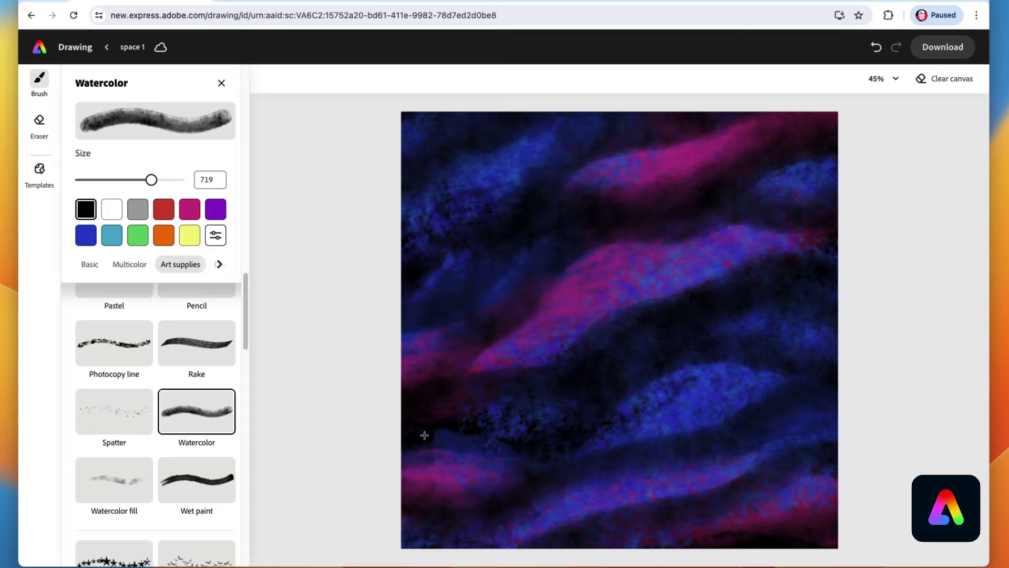
Scatter blue speckles over the dark areas on both sides of the canvas with the Chalk brush at size 788.
drag(244, 323, 244, 340)
scroll(244, 340, up, 5)
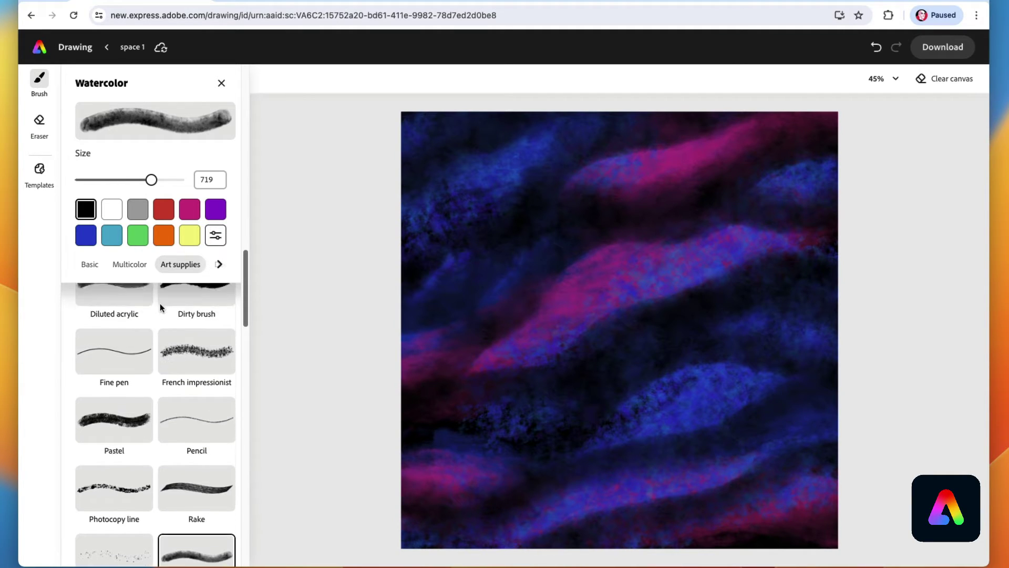
scroll(155, 300, up, 3)
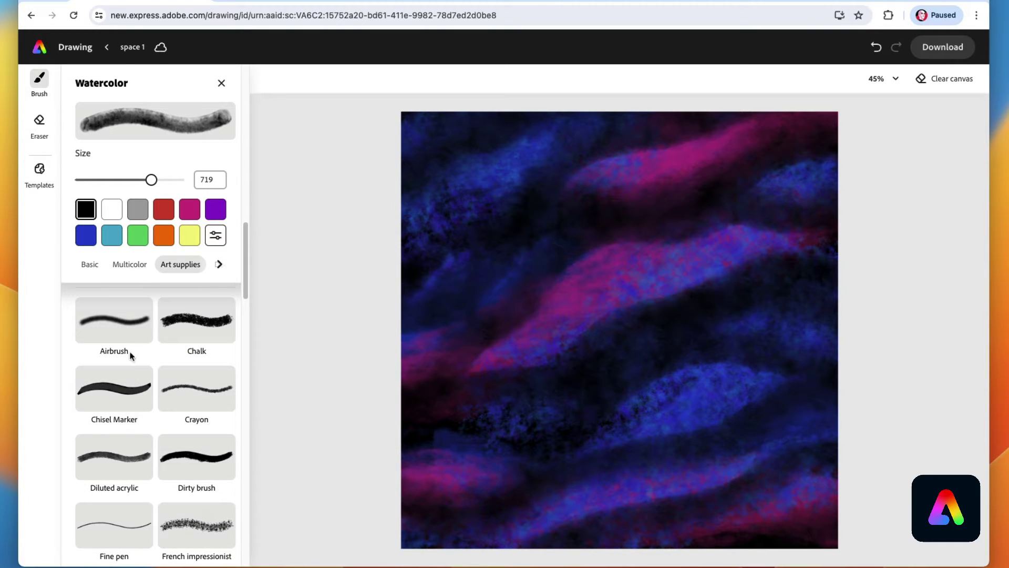
click(168, 329)
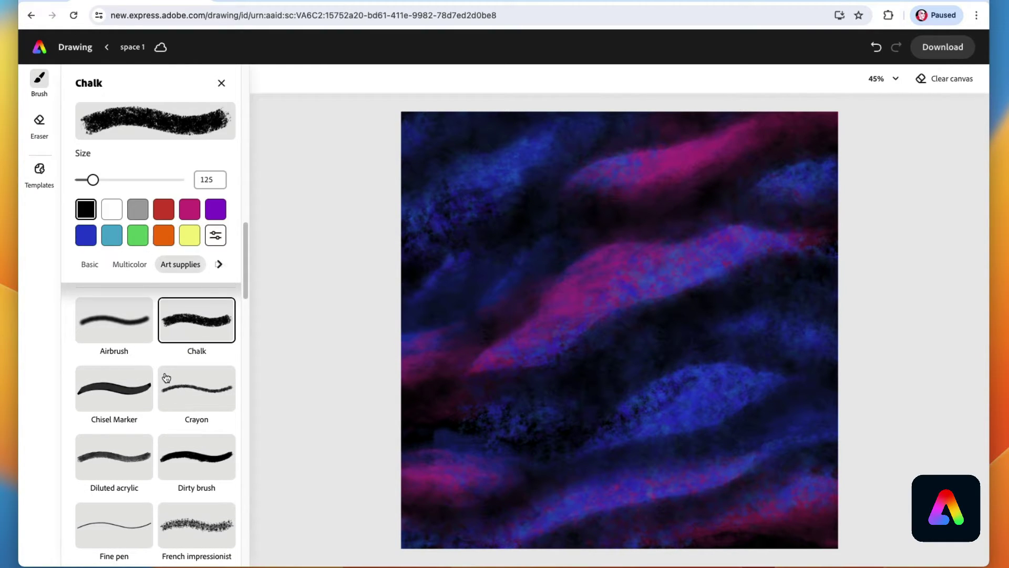
click(84, 239)
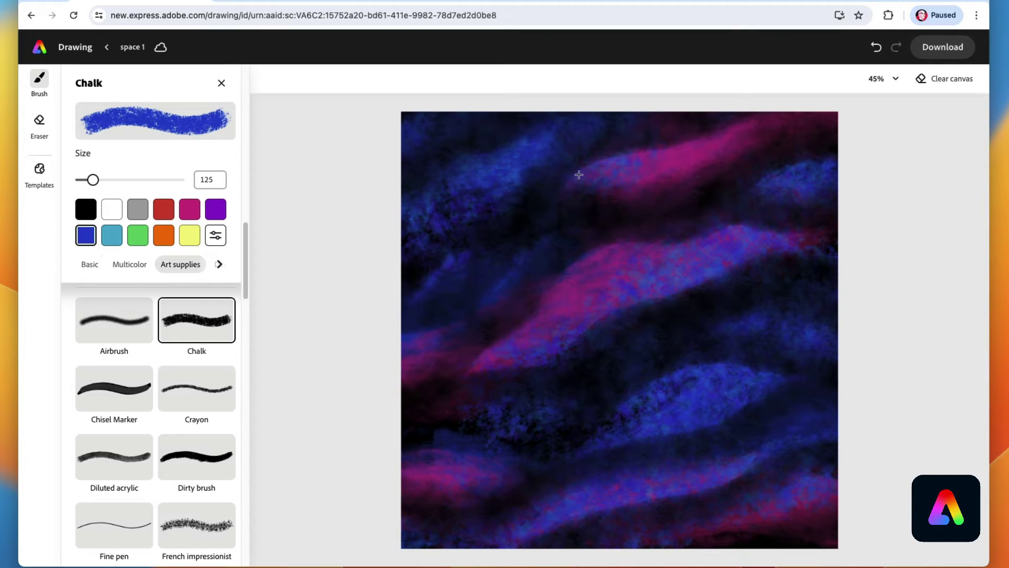
drag(93, 180, 160, 181)
mouse_move(600, 219)
mouse_down()
mouse_move(582, 177)
mouse_move(490, 137)
mouse_up()
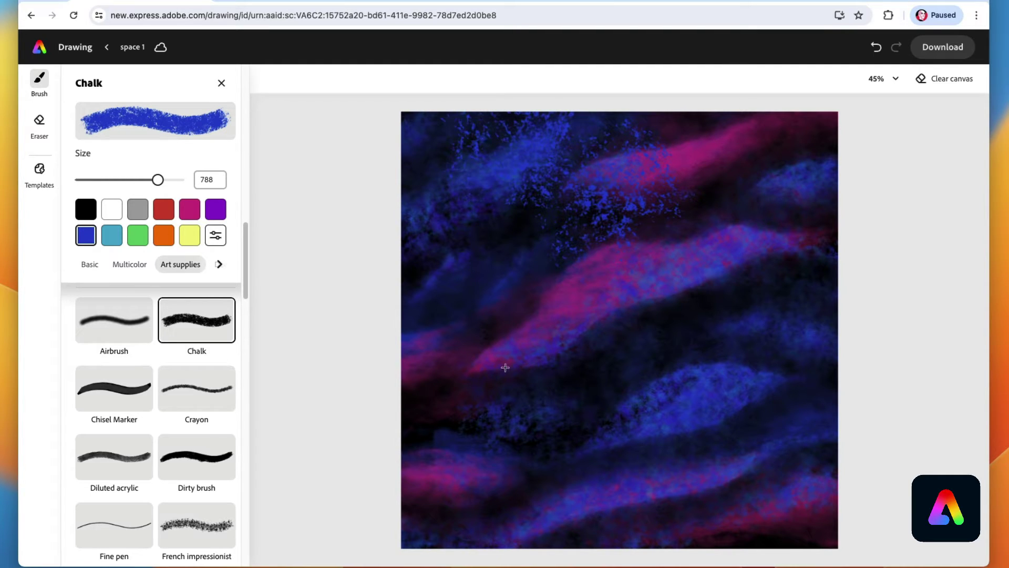
drag(505, 367, 526, 436)
drag(491, 304, 465, 286)
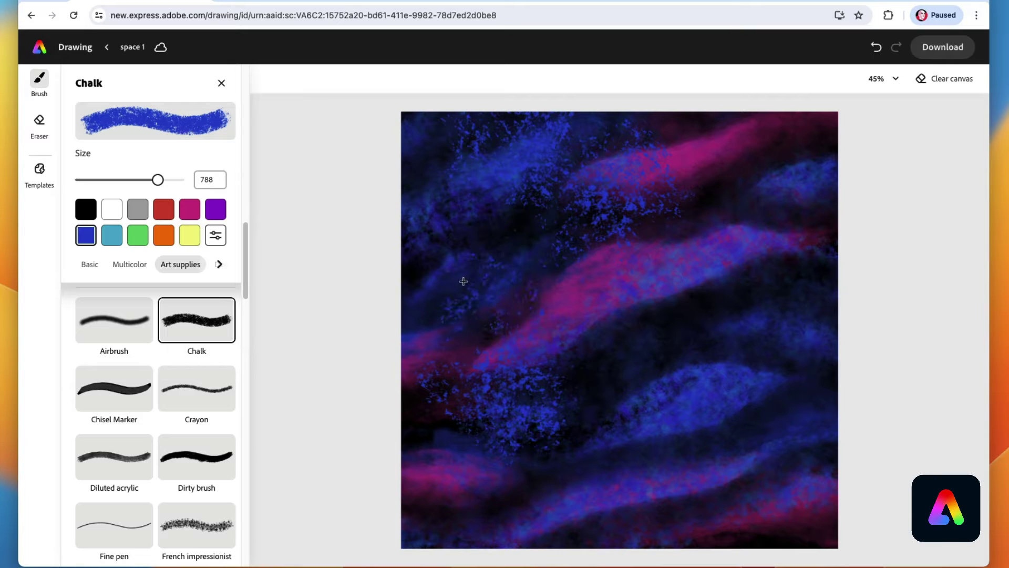
mouse_move(441, 252)
mouse_down()
mouse_move(444, 199)
mouse_move(410, 243)
mouse_up()
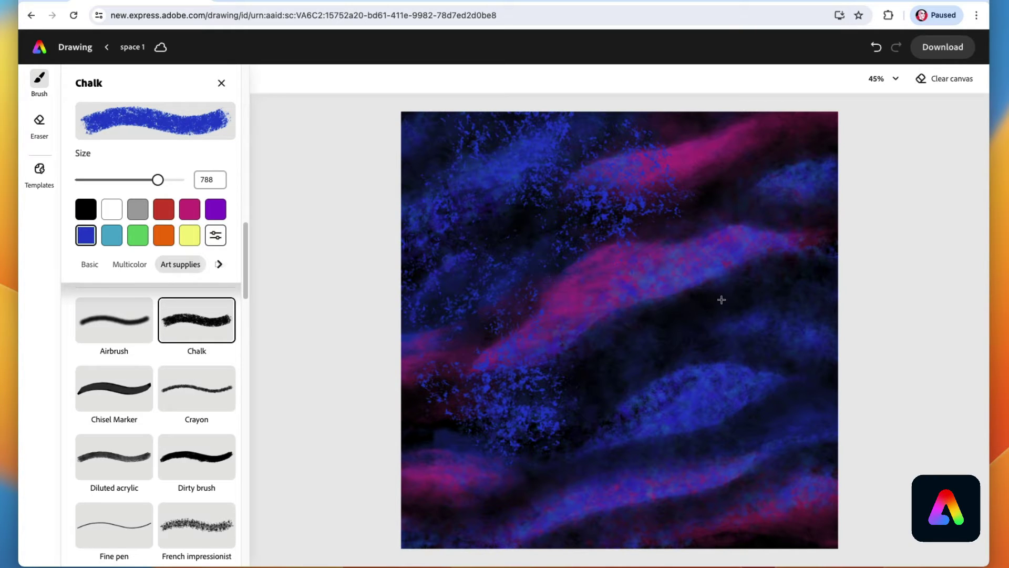
drag(748, 282, 761, 270)
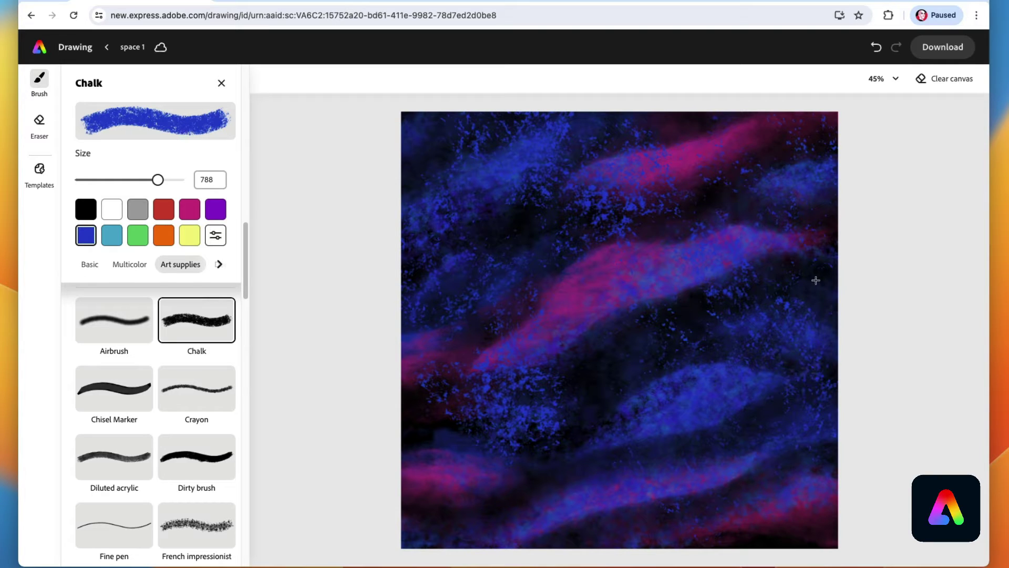
mouse_move(801, 308)
mouse_down()
mouse_move(812, 217)
mouse_move(832, 187)
mouse_up()
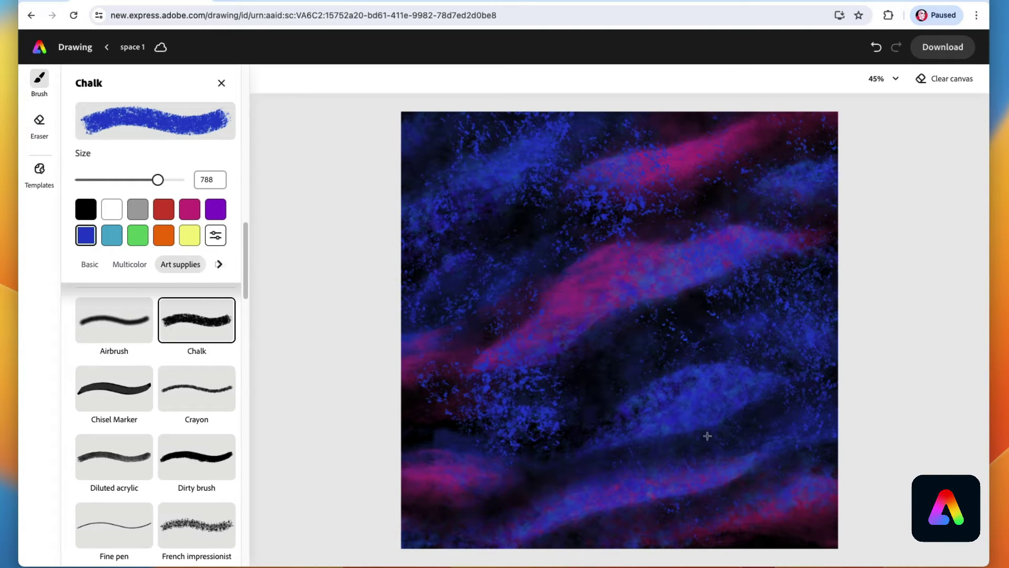
Scatter light-blue Chalk speckles at size 788 over the canvas's dark areas, along the left side and at the right edge.
click(116, 240)
mouse_move(556, 204)
mouse_down()
mouse_move(573, 211)
mouse_move(557, 195)
mouse_up()
mouse_move(685, 119)
mouse_down()
mouse_move(820, 209)
mouse_move(825, 186)
mouse_move(661, 317)
mouse_move(612, 414)
mouse_move(533, 451)
mouse_move(566, 378)
mouse_move(627, 356)
mouse_move(581, 313)
mouse_move(565, 269)
mouse_move(507, 294)
mouse_move(497, 392)
mouse_up()
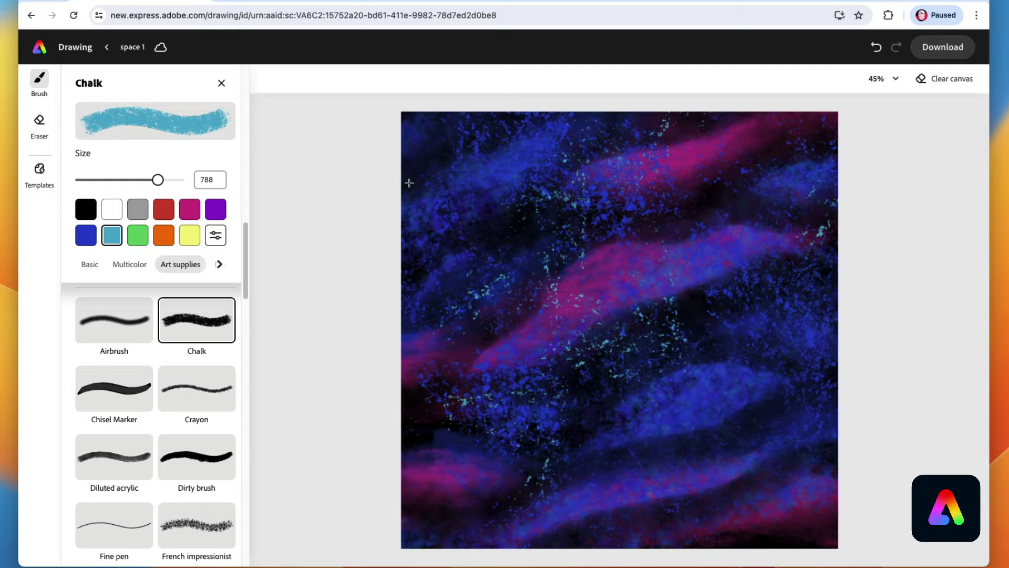
drag(409, 184, 435, 375)
drag(433, 440, 594, 470)
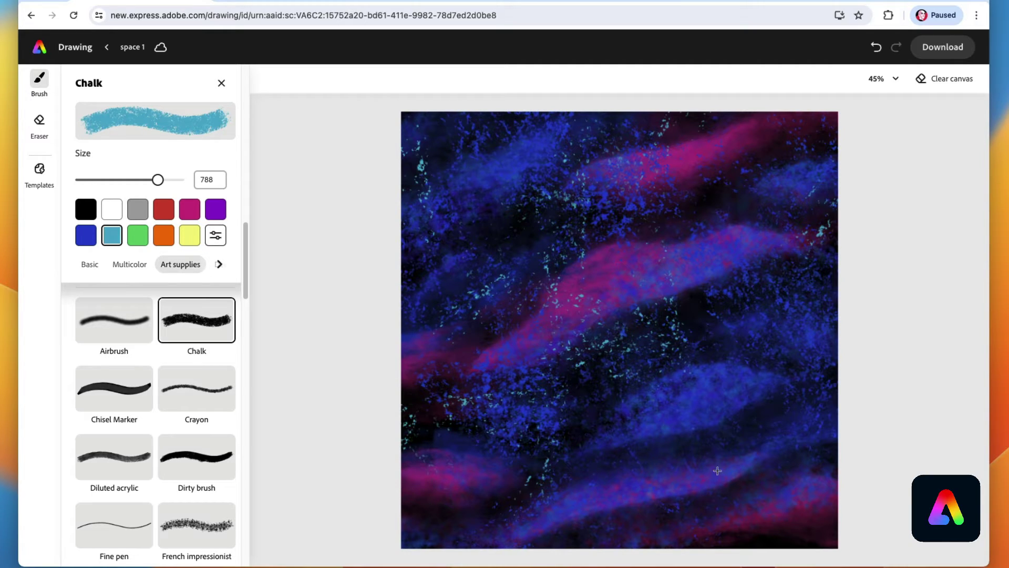
mouse_move(778, 352)
mouse_down()
mouse_move(802, 317)
mouse_move(743, 329)
mouse_move(801, 320)
mouse_move(820, 305)
mouse_up()
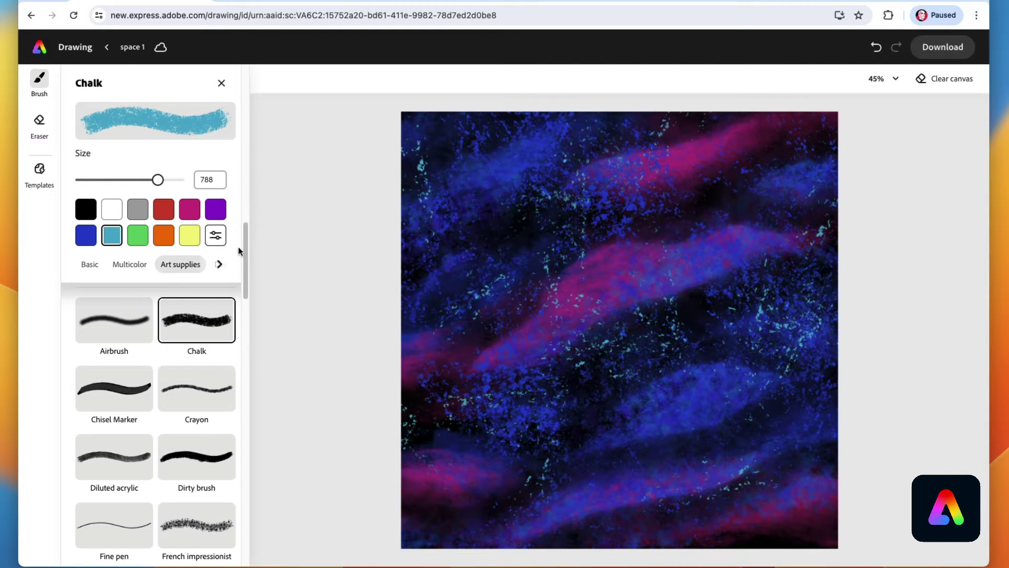
Darken the upper blue and magenta bands with black strokes of the Watercolor brush at size 820.
drag(244, 248, 214, 305)
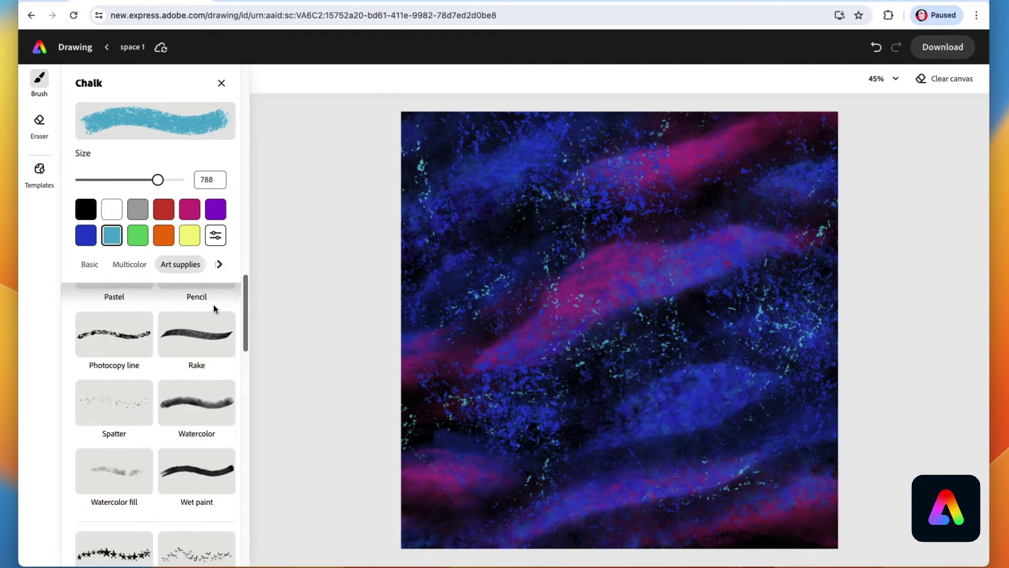
scroll(210, 309, down, 3)
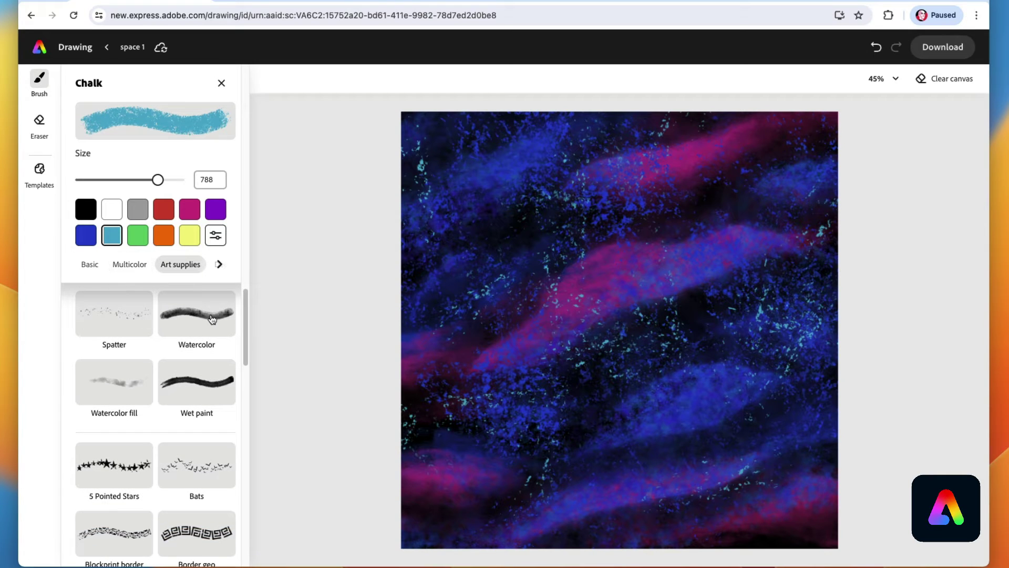
click(212, 319)
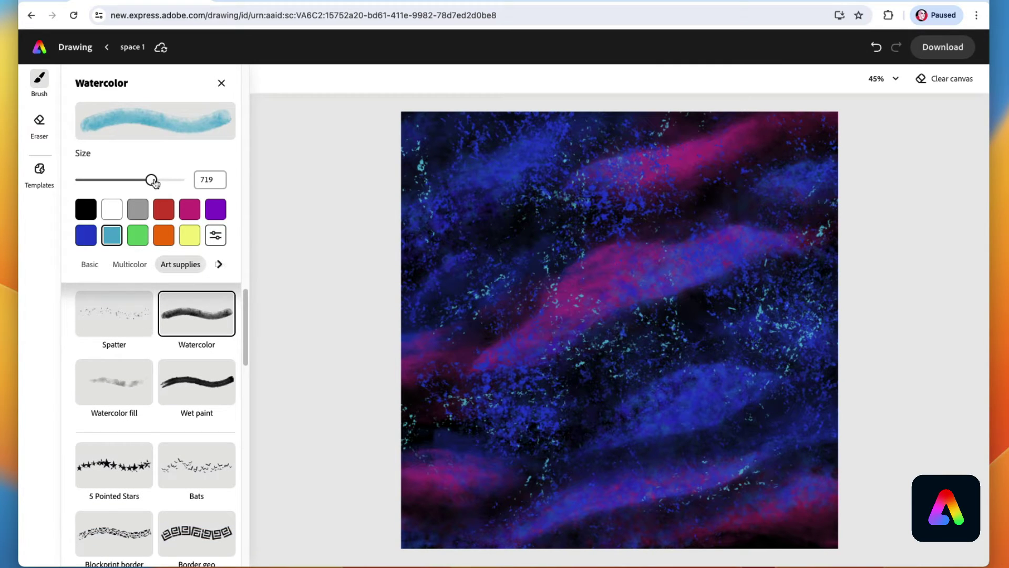
drag(154, 182, 161, 180)
click(88, 212)
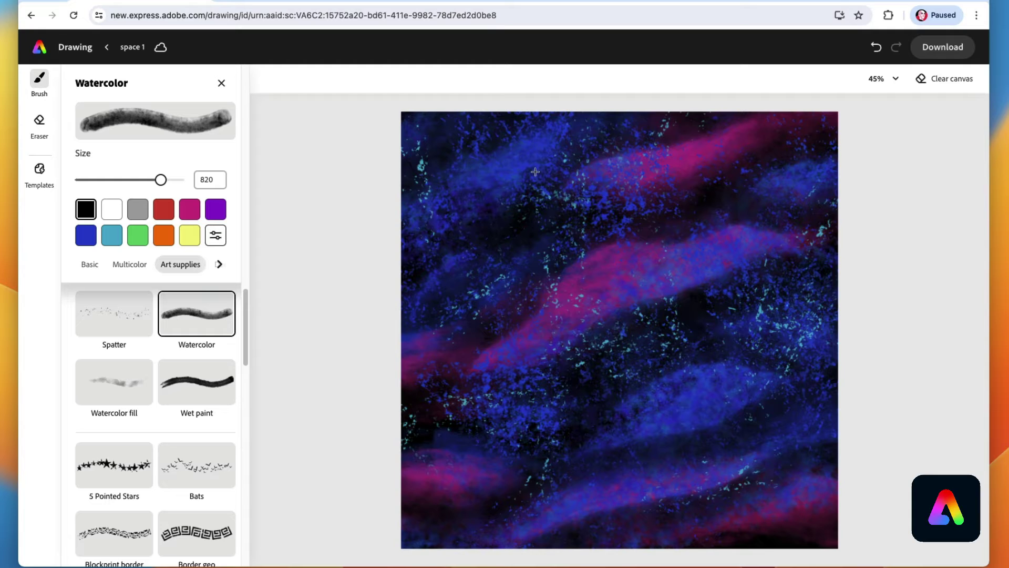
drag(534, 173, 542, 190)
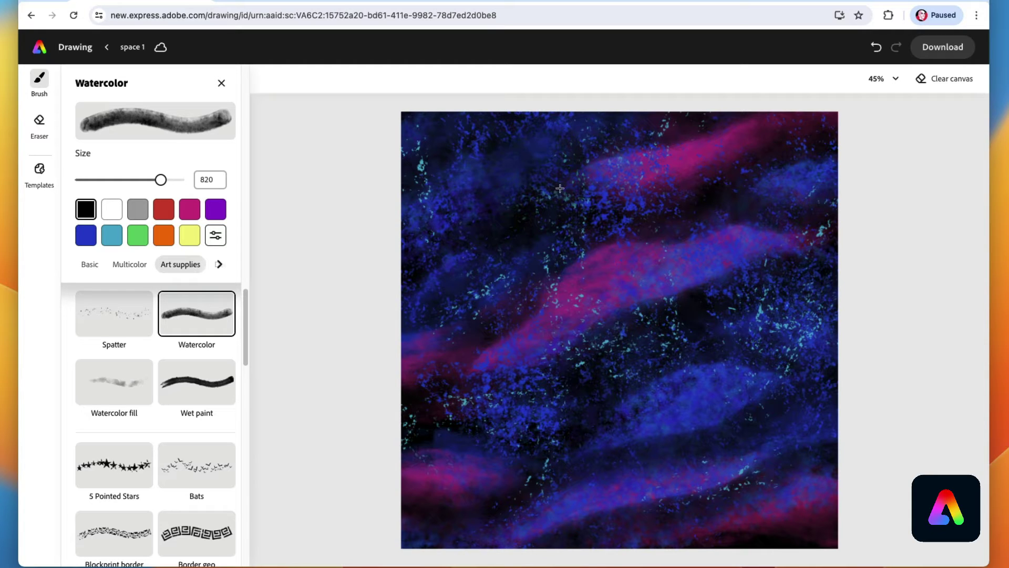
drag(624, 161, 618, 161)
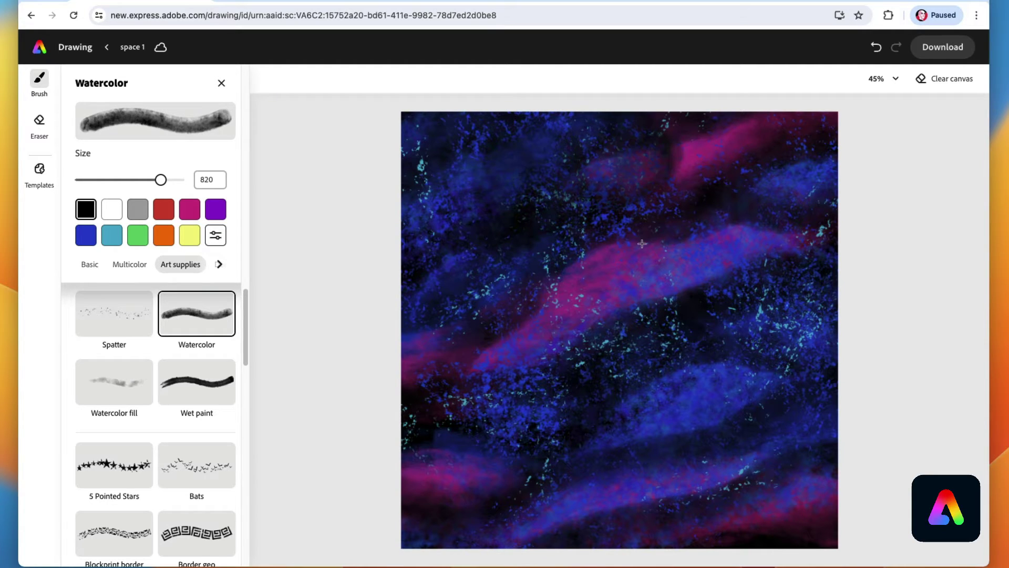
drag(636, 231, 684, 247)
drag(683, 142, 728, 176)
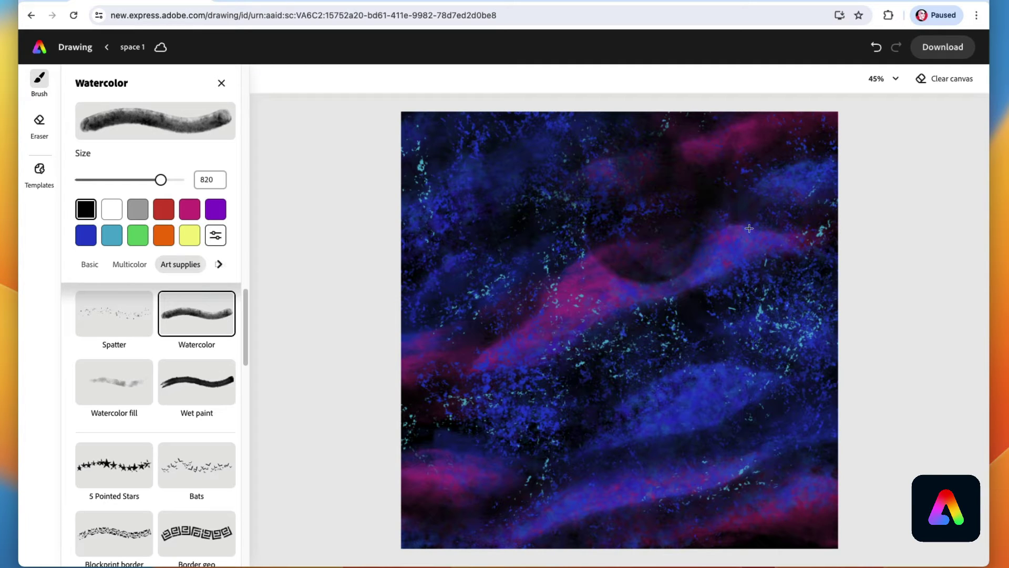
drag(700, 282, 517, 321)
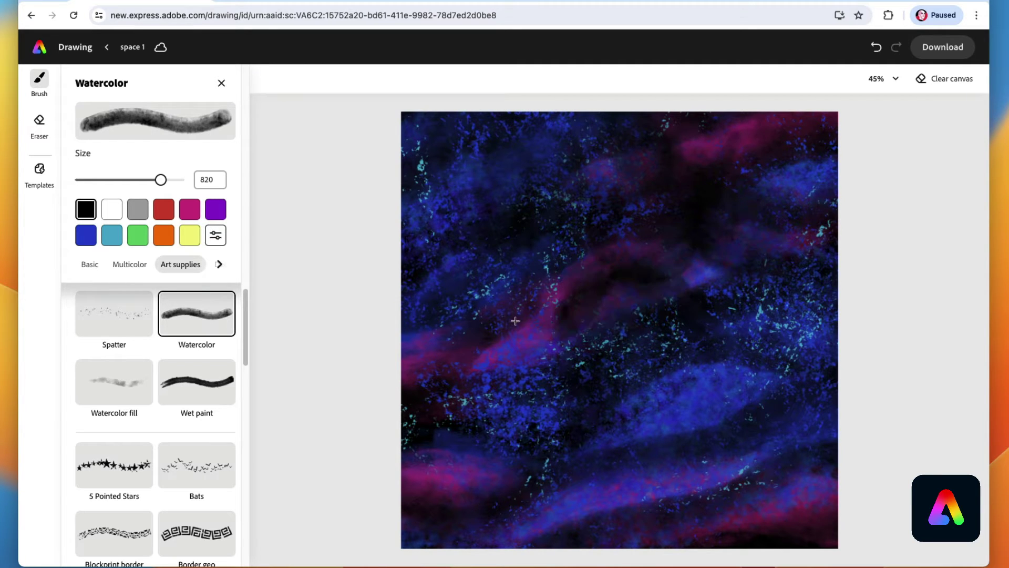
Extend the black Watercolor shading over the lower-left magenta, the central bands and the blue patches to blend them into darkness.
mouse_move(453, 445)
mouse_down()
mouse_move(480, 422)
mouse_move(493, 489)
mouse_up()
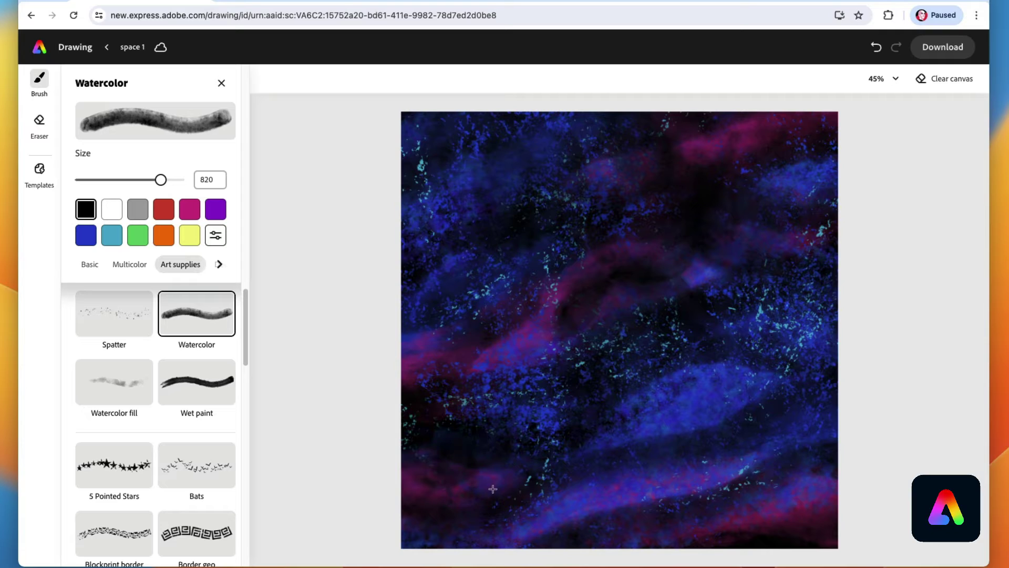
drag(559, 502, 556, 393)
mouse_move(504, 302)
mouse_down()
mouse_move(609, 426)
mouse_move(664, 416)
mouse_move(690, 487)
mouse_move(735, 517)
mouse_move(827, 494)
mouse_move(785, 449)
mouse_move(734, 452)
mouse_move(694, 438)
mouse_move(765, 348)
mouse_move(795, 354)
mouse_move(818, 421)
mouse_move(839, 439)
mouse_move(834, 371)
mouse_move(748, 366)
mouse_move(718, 334)
mouse_move(775, 288)
mouse_up()
mouse_move(813, 203)
mouse_down()
mouse_move(798, 141)
mouse_move(761, 183)
mouse_move(742, 131)
mouse_up()
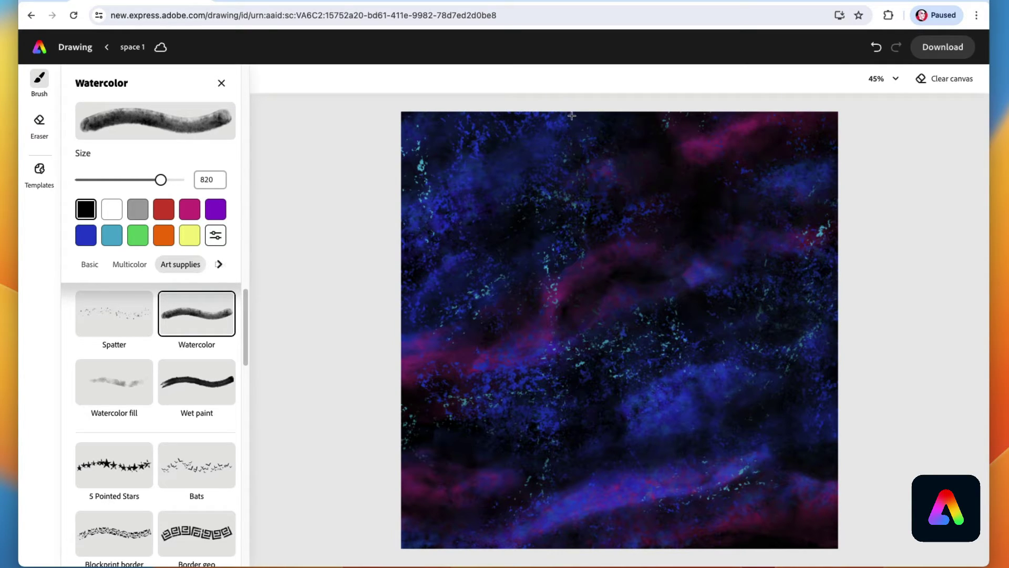
mouse_move(649, 226)
mouse_down()
mouse_move(613, 310)
mouse_move(639, 349)
mouse_move(684, 373)
mouse_up()
drag(719, 279, 793, 207)
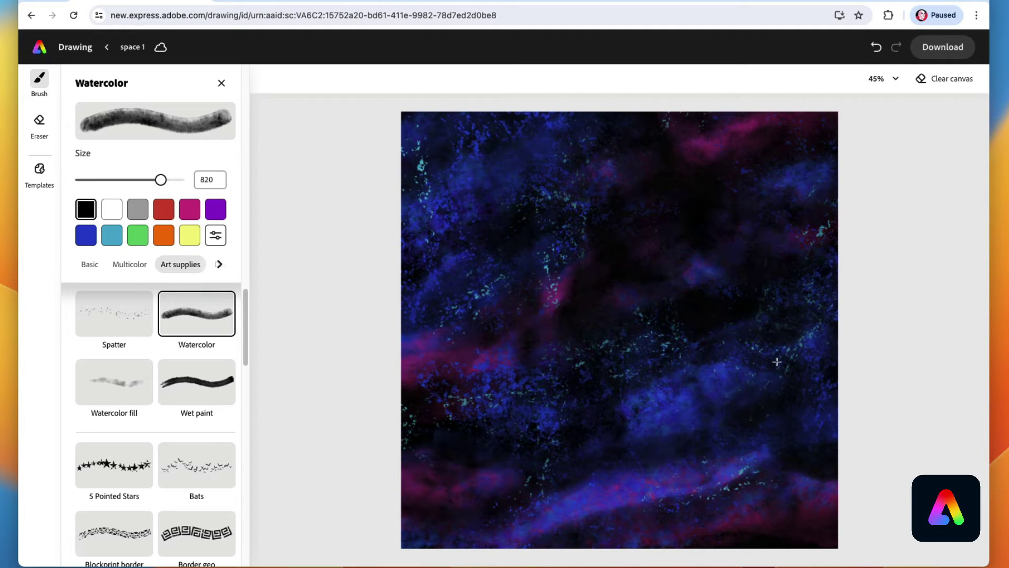
drag(674, 413, 589, 497)
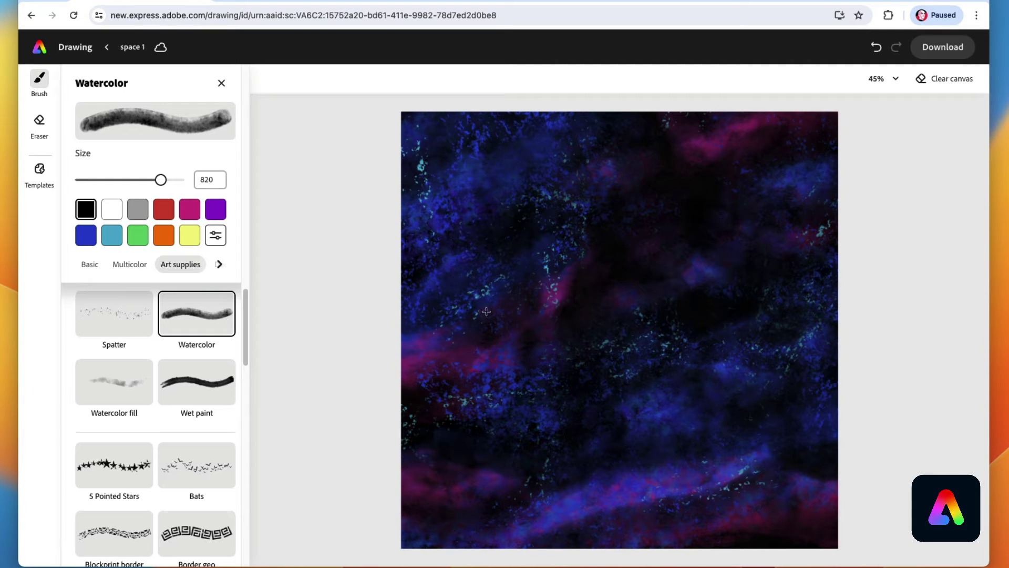
mouse_move(443, 294)
mouse_down()
mouse_move(526, 315)
mouse_move(582, 284)
mouse_move(636, 308)
mouse_up()
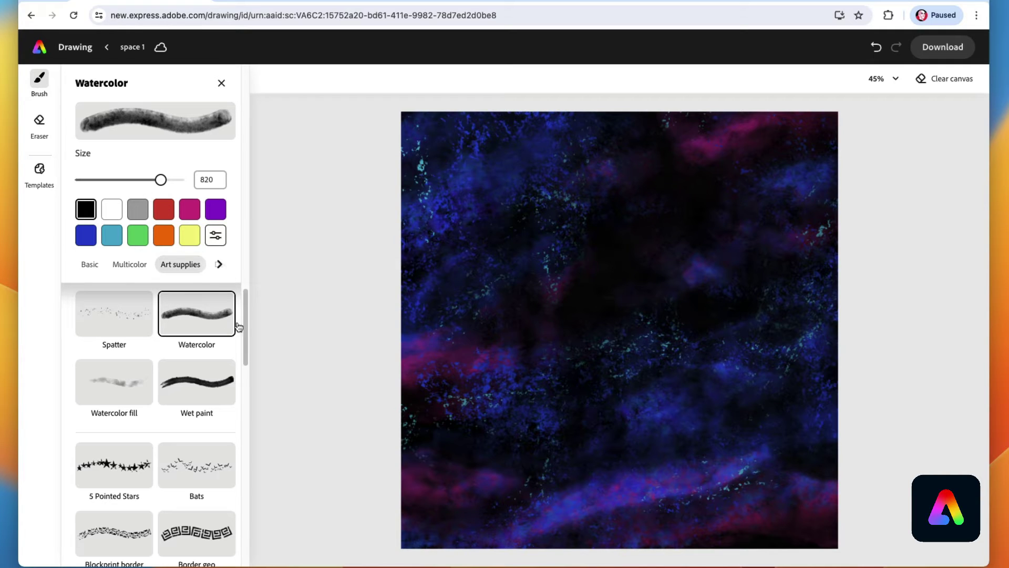
Glaze purple over the canvas's upper-left area with the Watercolor fill brush at size 829.
scroll(214, 348, down, 4)
scroll(210, 352, up, 3)
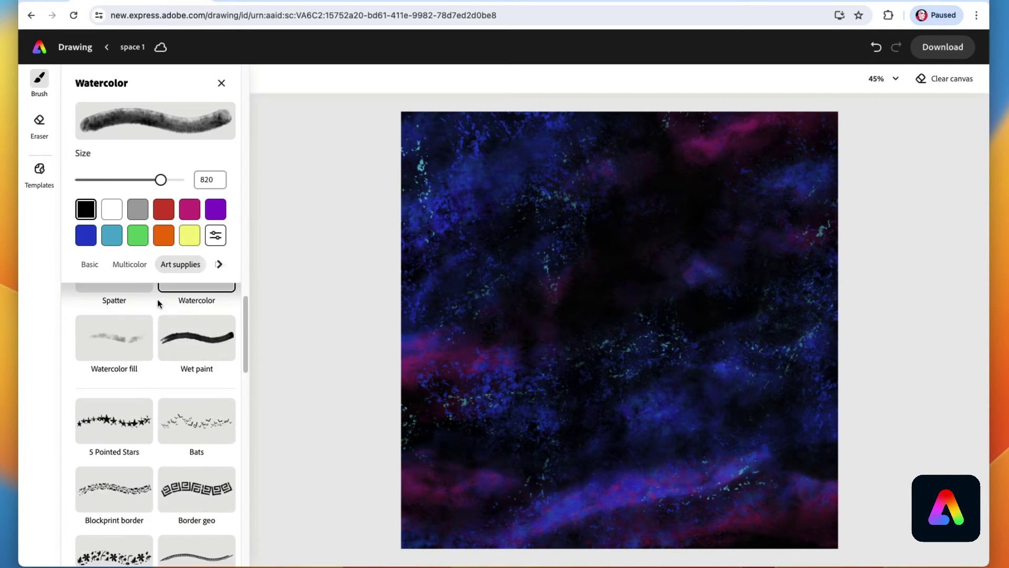
click(120, 342)
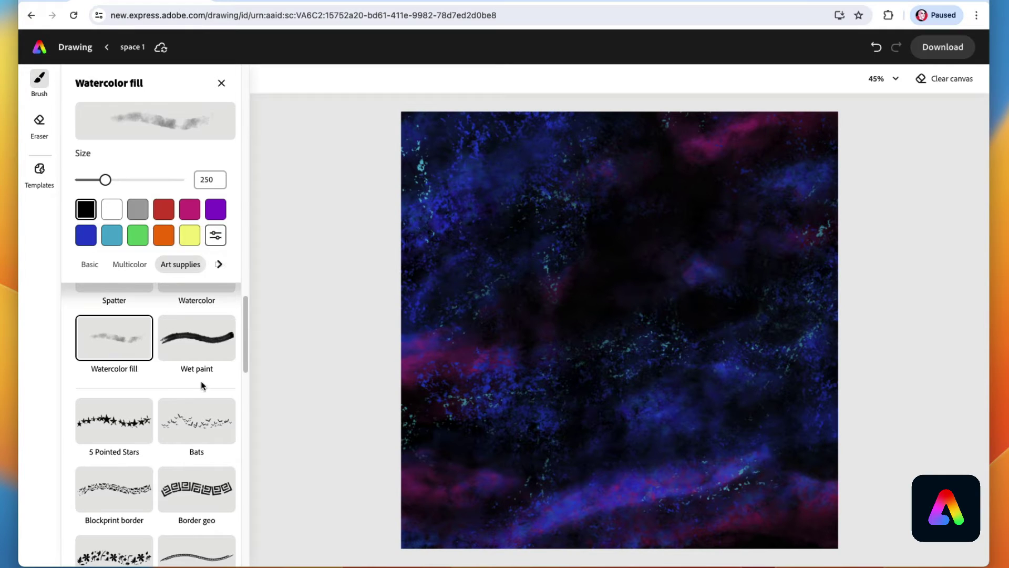
click(185, 215)
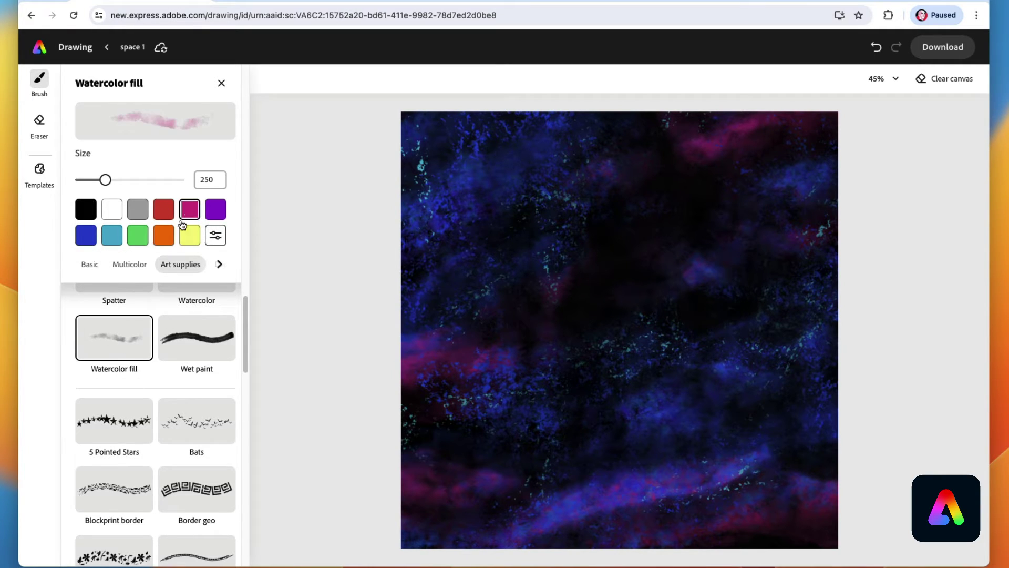
click(216, 211)
drag(106, 180, 162, 179)
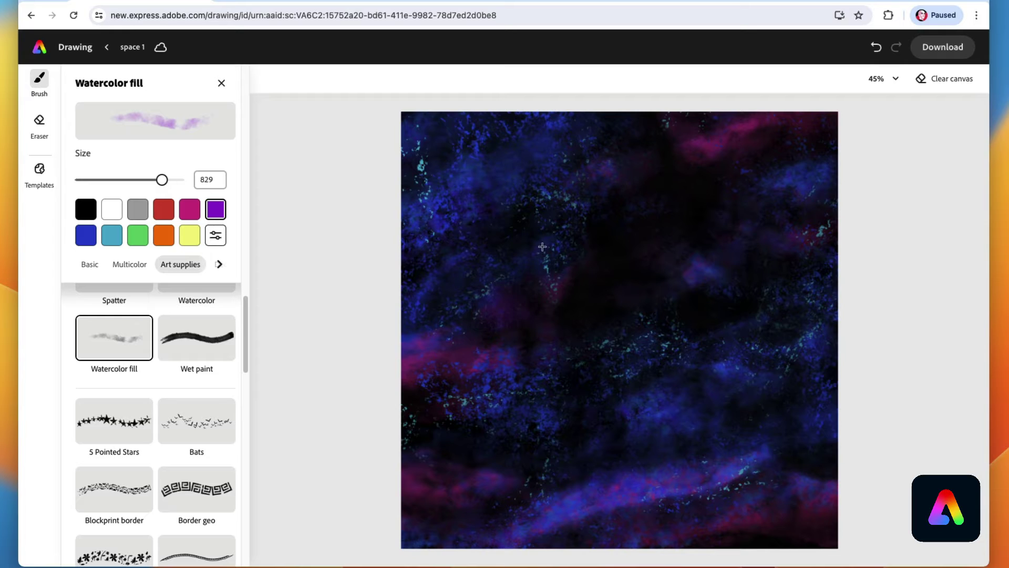
mouse_move(597, 132)
mouse_down()
mouse_move(565, 168)
mouse_move(497, 208)
mouse_move(434, 210)
mouse_move(494, 123)
mouse_up()
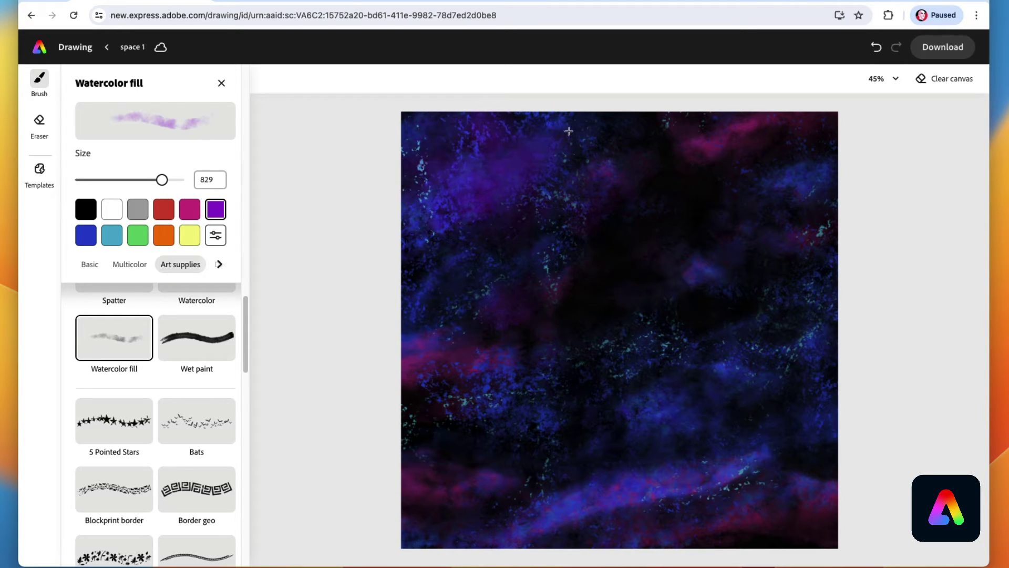
Spread the purple Watercolor fill haze over the canvas's centre, right side and lower corners.
mouse_move(563, 428)
mouse_down()
mouse_move(686, 342)
mouse_move(726, 335)
mouse_move(652, 401)
mouse_move(747, 371)
mouse_up()
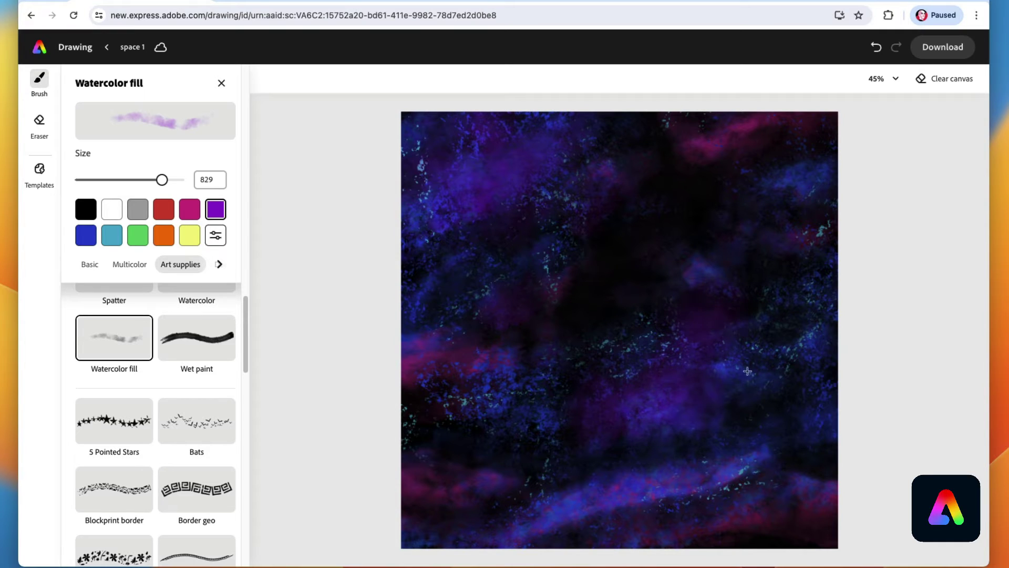
mouse_move(636, 272)
mouse_down()
mouse_move(710, 183)
mouse_move(754, 201)
mouse_move(811, 188)
mouse_up()
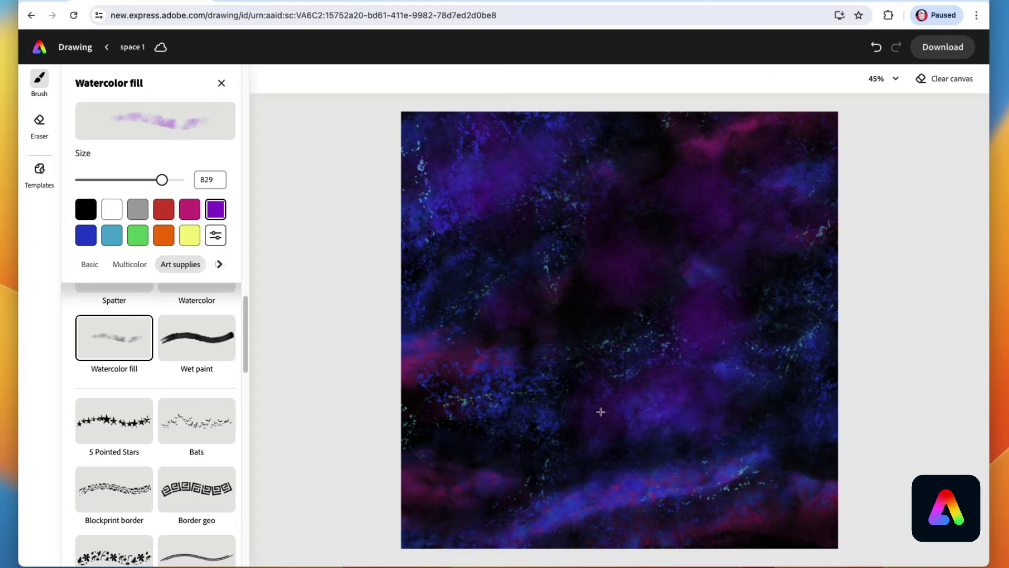
mouse_move(630, 404)
mouse_down()
mouse_move(482, 509)
mouse_move(431, 521)
mouse_move(496, 431)
mouse_up()
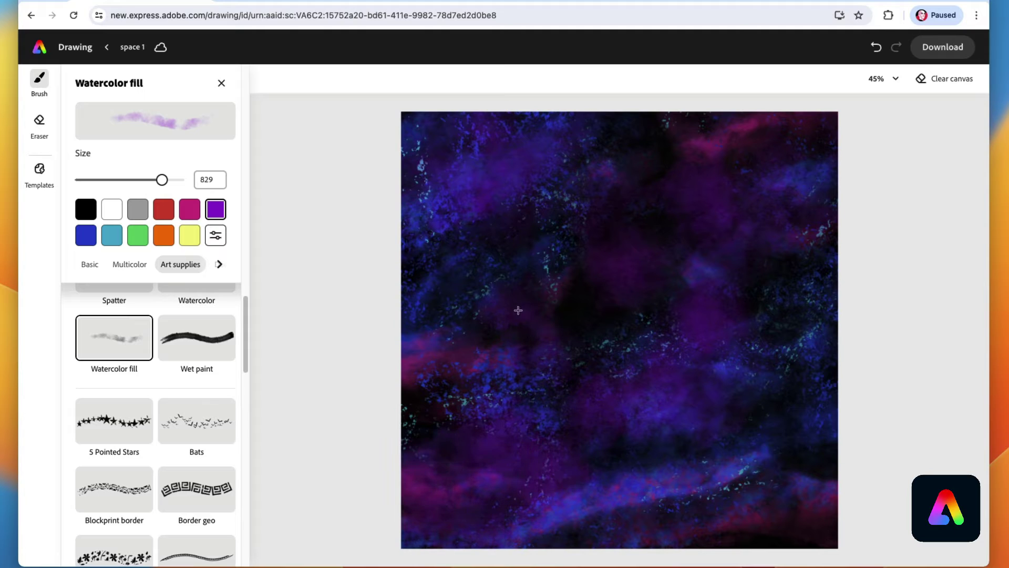
mouse_move(843, 396)
mouse_down()
mouse_move(767, 492)
mouse_move(690, 532)
mouse_move(766, 523)
mouse_move(815, 413)
mouse_up()
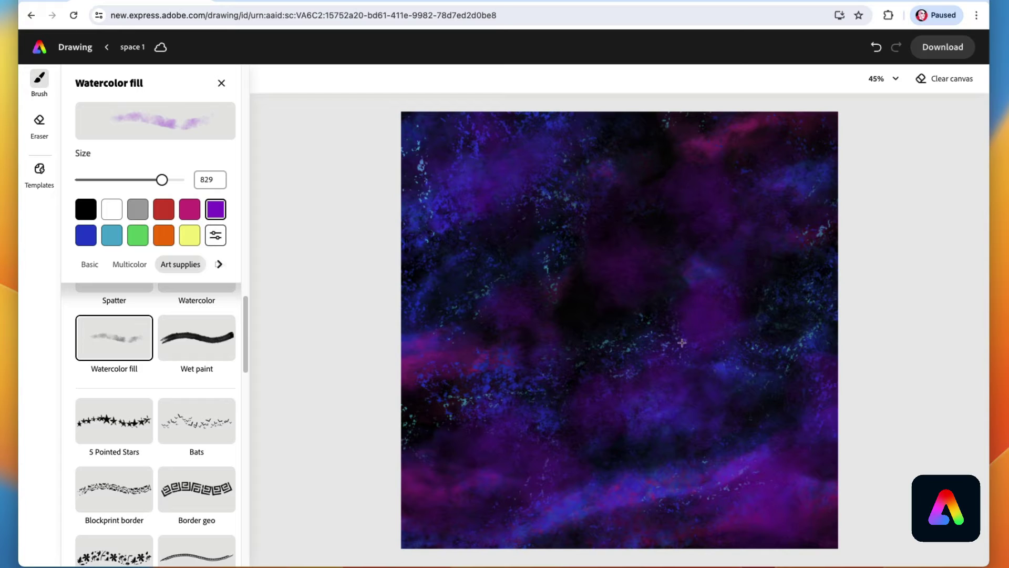
mouse_move(681, 343)
mouse_down()
mouse_move(781, 276)
mouse_move(852, 201)
mouse_up()
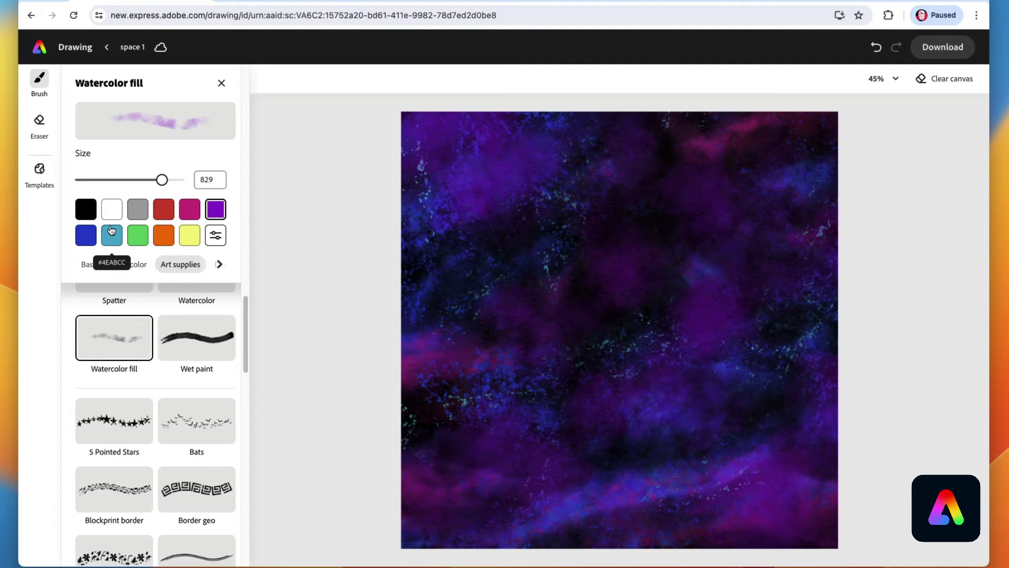
Stamp five light-blue stars on the left and lower parts of the canvas with the Firecracker brush at size 400.
mouse_move(245, 314)
mouse_down()
mouse_move(243, 329)
mouse_move(124, 367)
mouse_move(97, 387)
mouse_up()
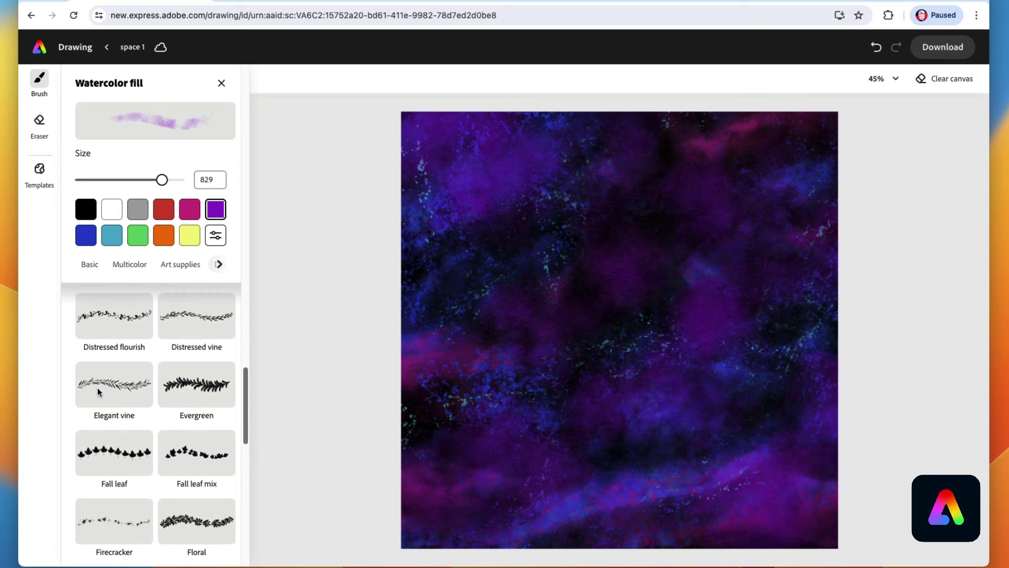
scroll(97, 392, down, 3)
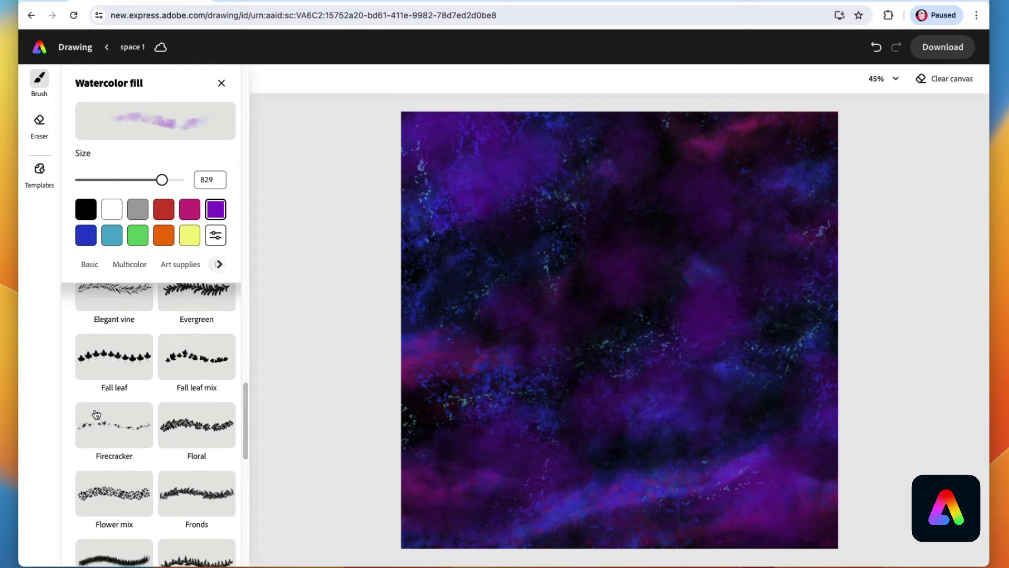
click(96, 434)
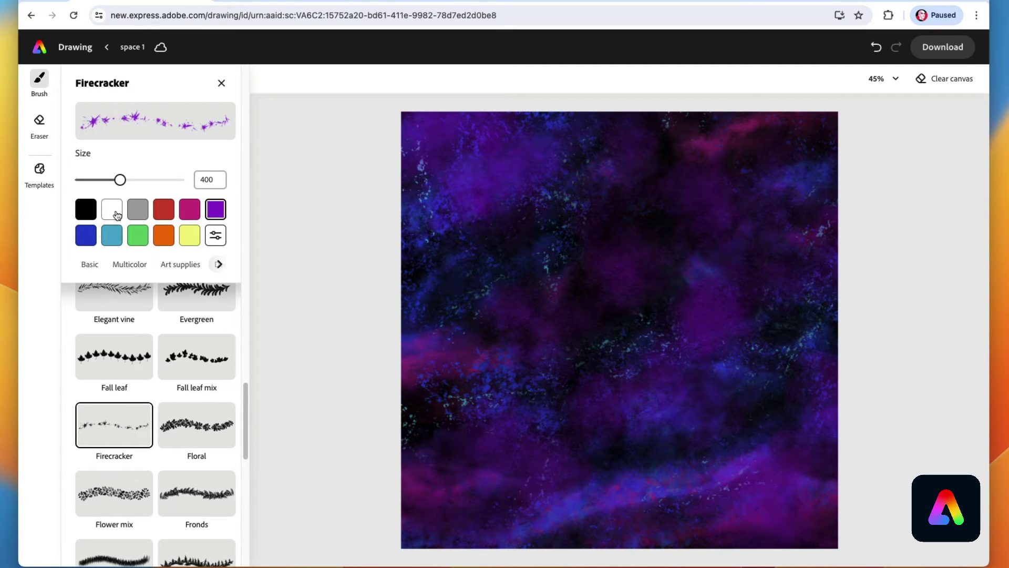
click(112, 242)
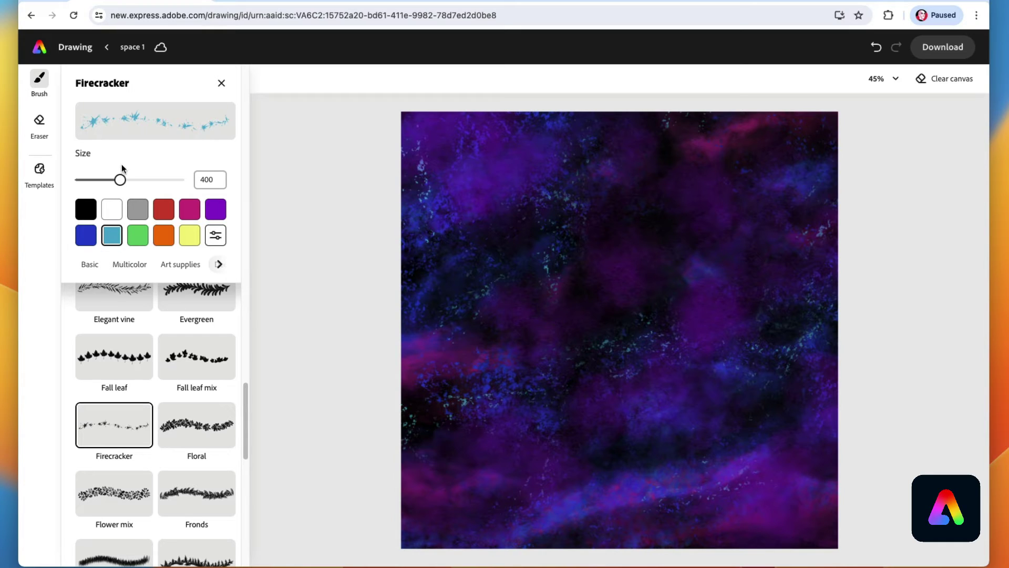
click(504, 217)
click(581, 461)
click(481, 374)
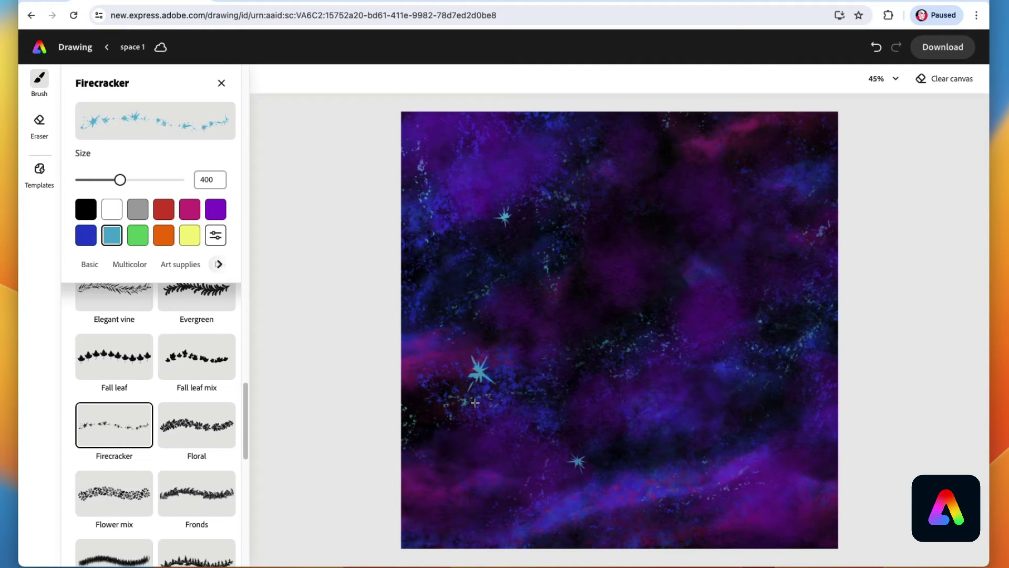
click(776, 401)
click(725, 473)
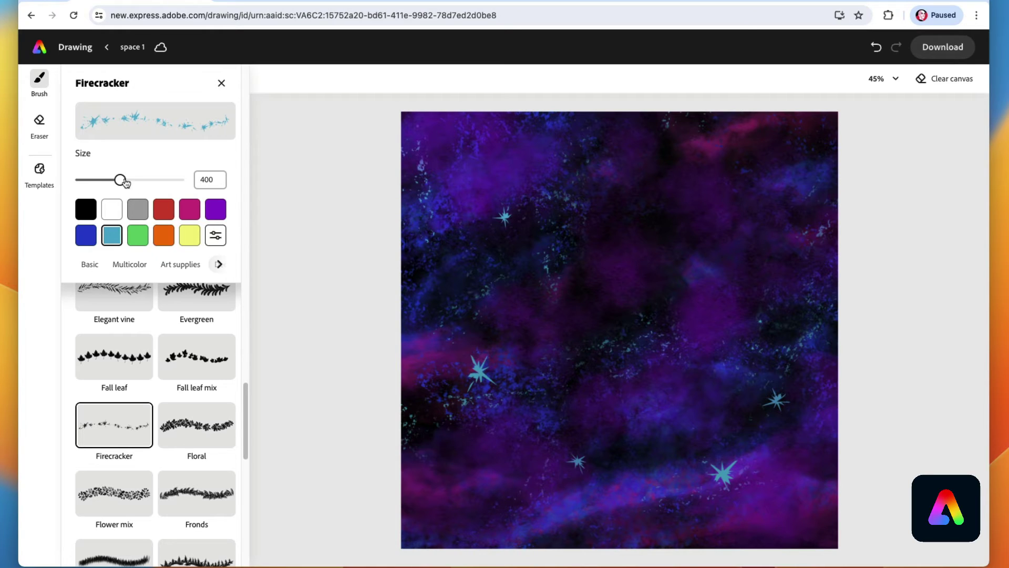
Add smaller light-blue Firecracker stars at size 201 across the upper half of the canvas.
drag(120, 180, 99, 181)
click(598, 200)
click(749, 174)
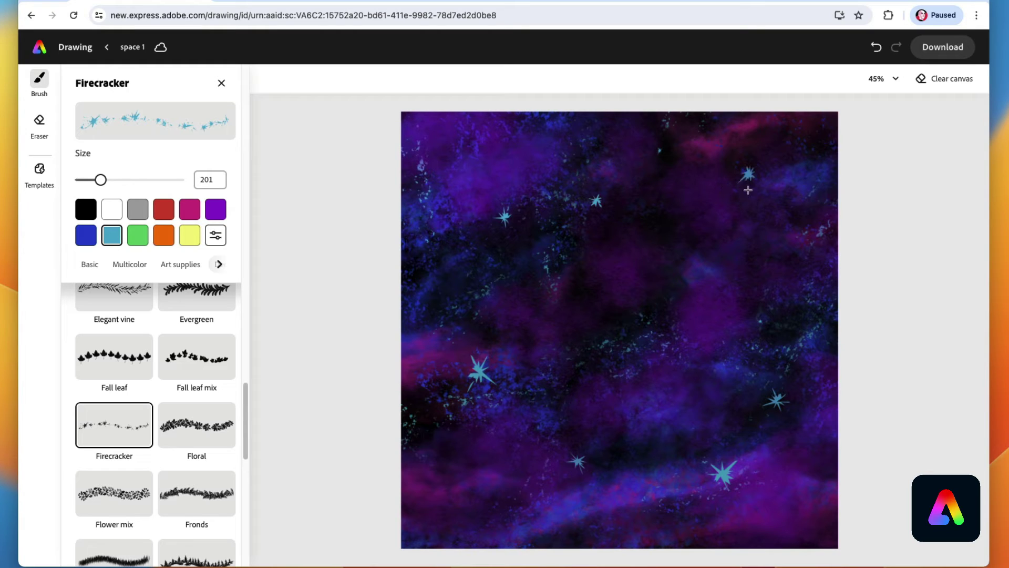
click(711, 259)
click(787, 278)
click(447, 283)
Dot tiny purple Firecracker stars at size 127 all over the canvas.
click(213, 213)
drag(100, 180, 93, 180)
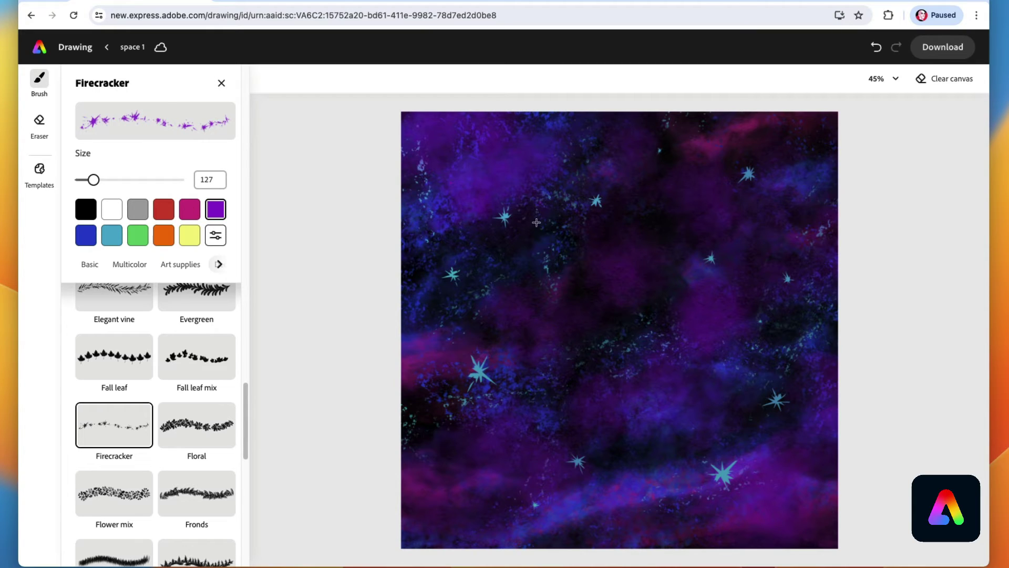
click(446, 329)
click(441, 441)
click(807, 491)
click(744, 375)
click(794, 314)
click(725, 178)
click(700, 215)
click(680, 167)
click(609, 244)
click(528, 119)
click(492, 154)
Stamp a large magenta burst in the lower right of the canvas with the Sparkler brush at size 294.
drag(242, 415, 246, 511)
click(190, 376)
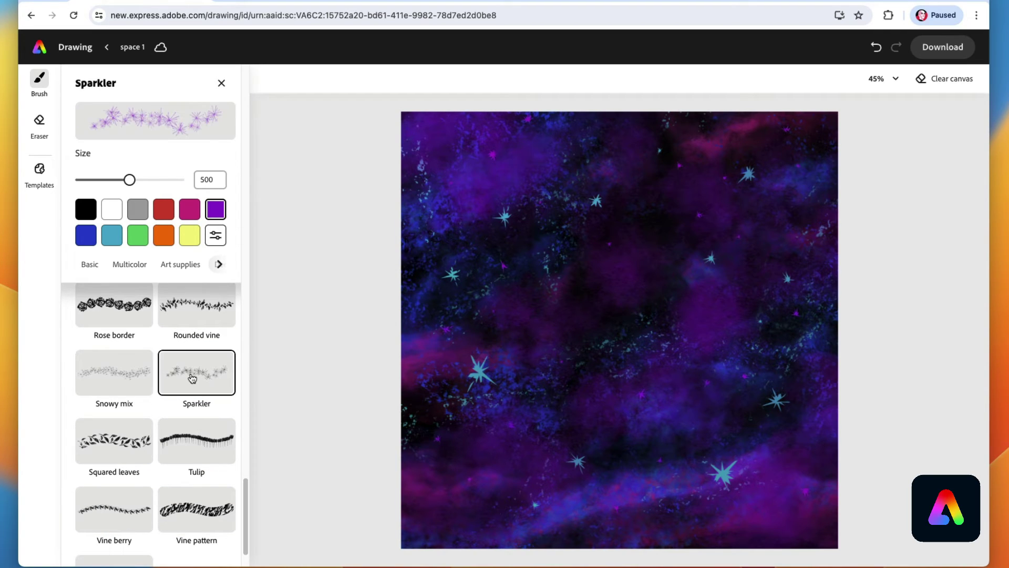
drag(129, 181, 109, 184)
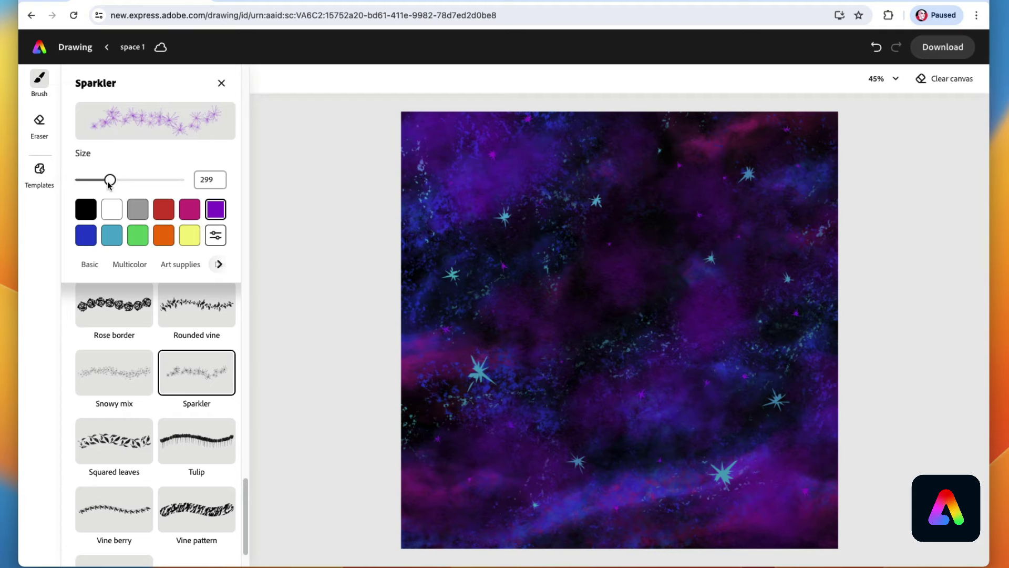
click(190, 212)
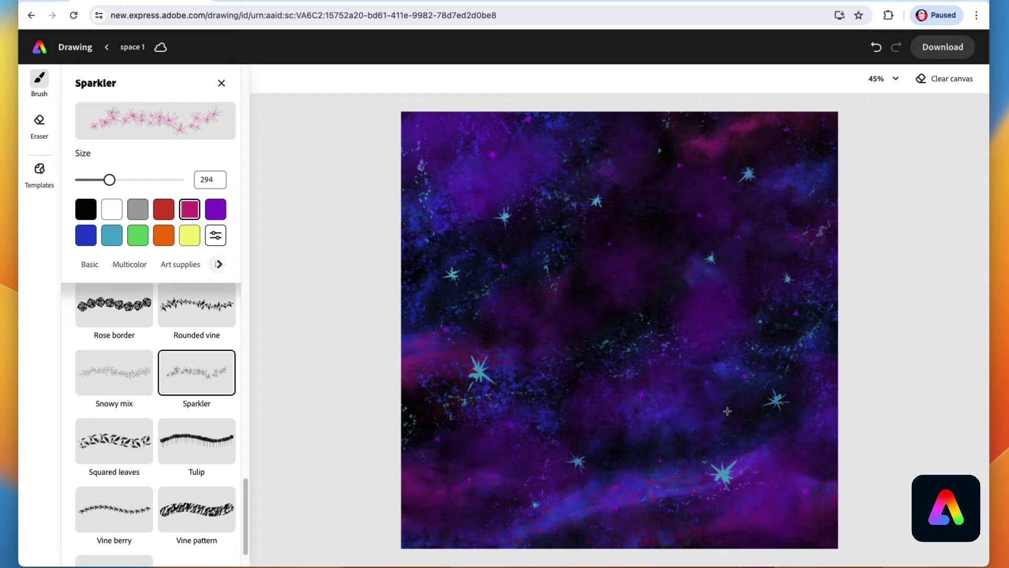
click(727, 411)
click(728, 411)
click(728, 411)
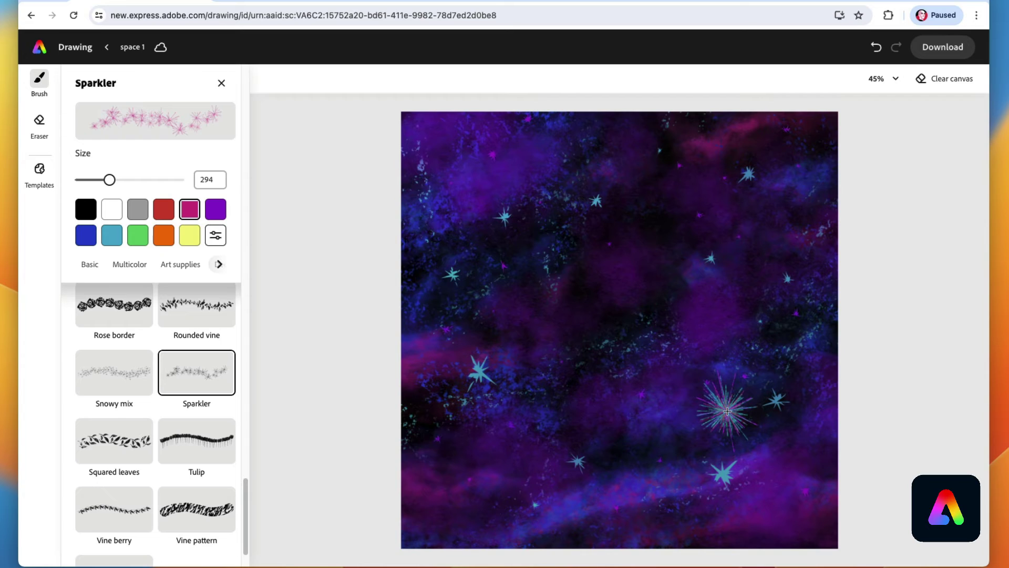
click(727, 411)
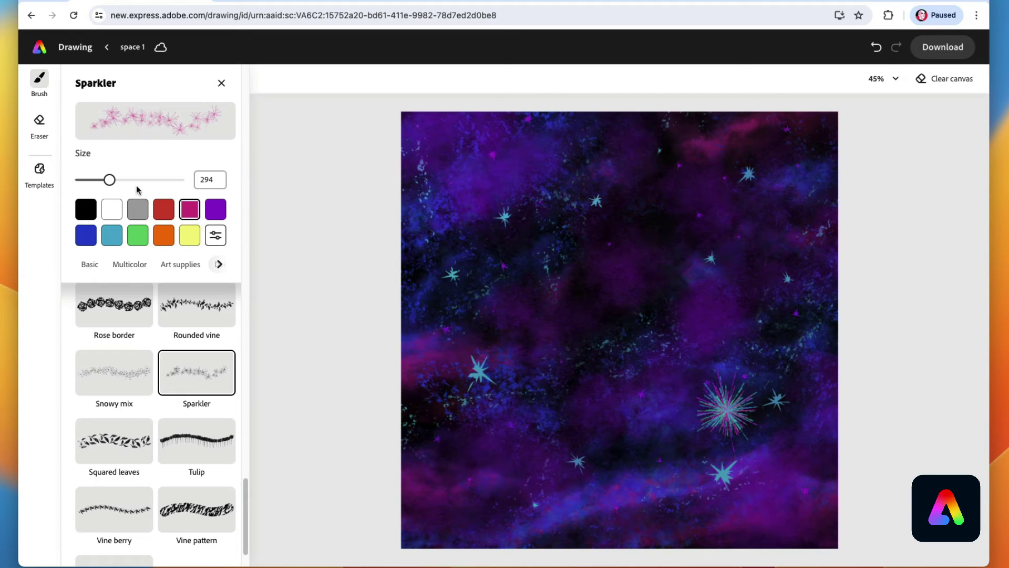
Add four smaller Sparkler bursts at size 145 around the canvas, two with magenta and two with light blue.
drag(109, 179, 95, 180)
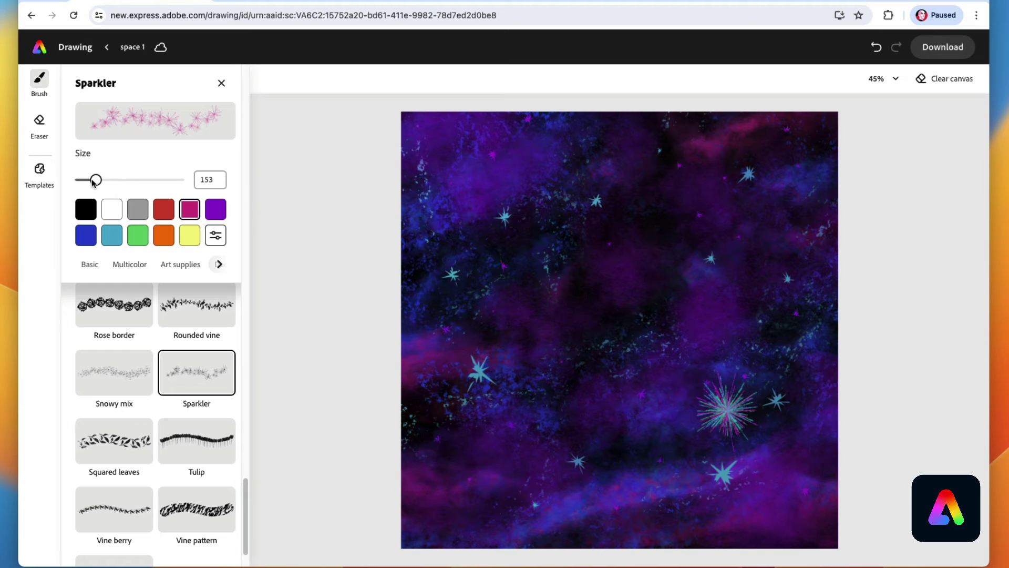
click(457, 187)
click(457, 187)
click(550, 384)
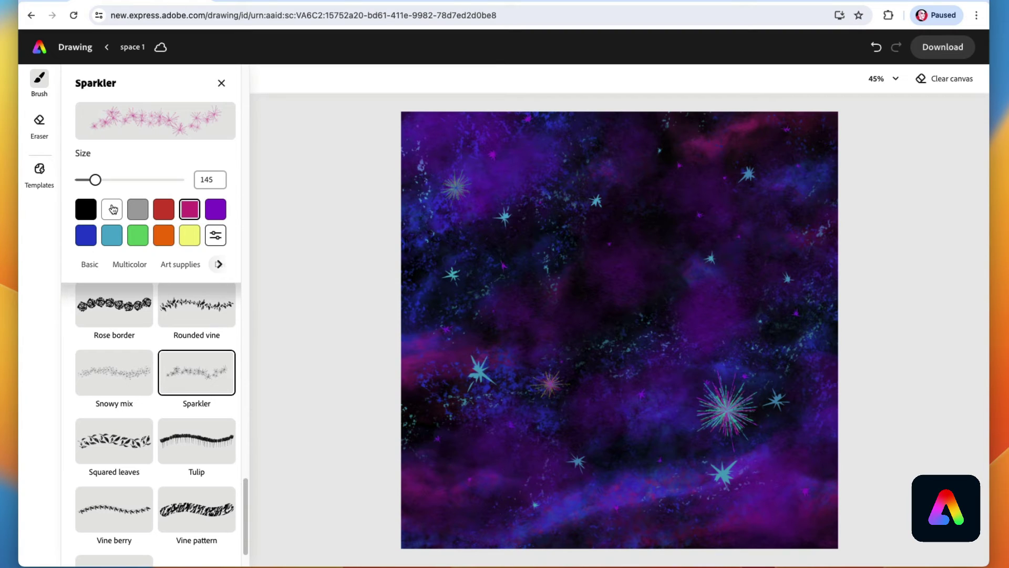
click(111, 235)
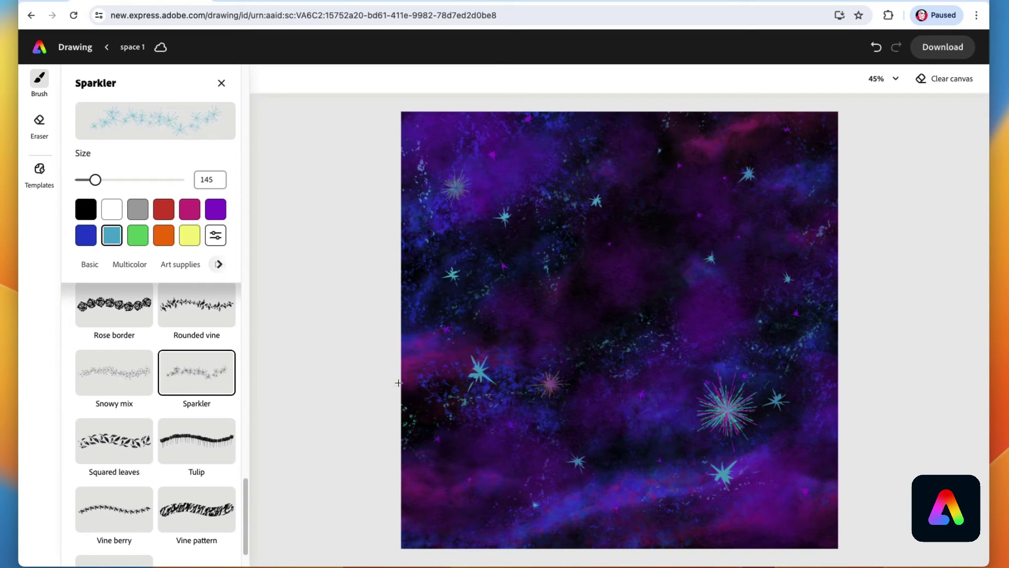
click(473, 465)
click(780, 210)
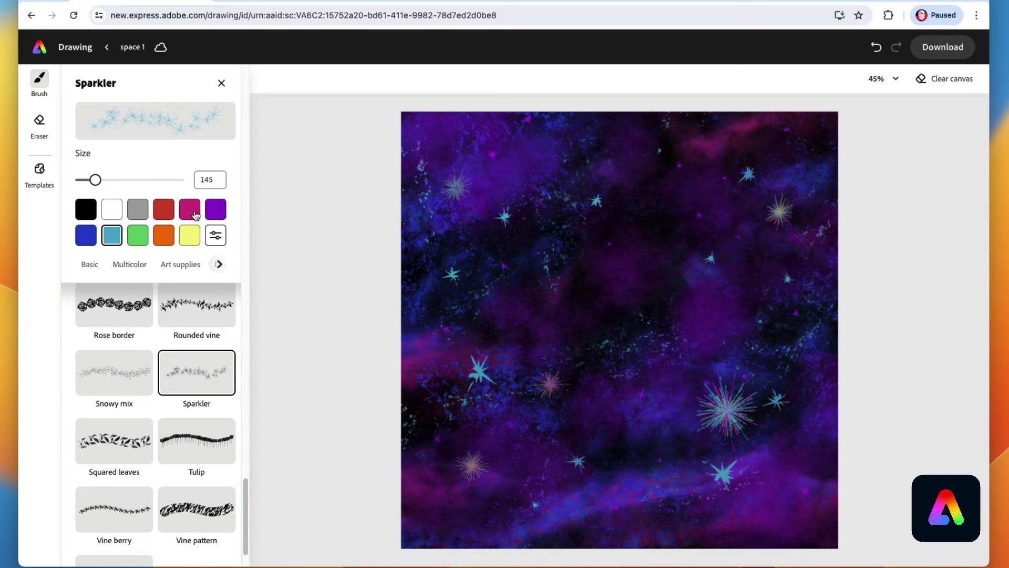
Stamp a yellow sun right of the canvas centre with the Hard round brush at size 683.
click(189, 240)
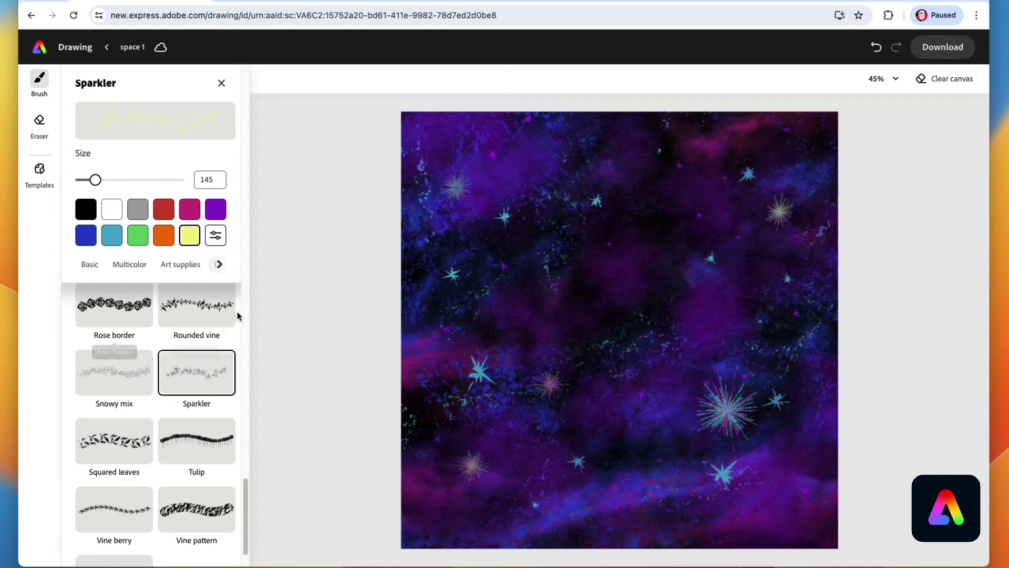
click(92, 266)
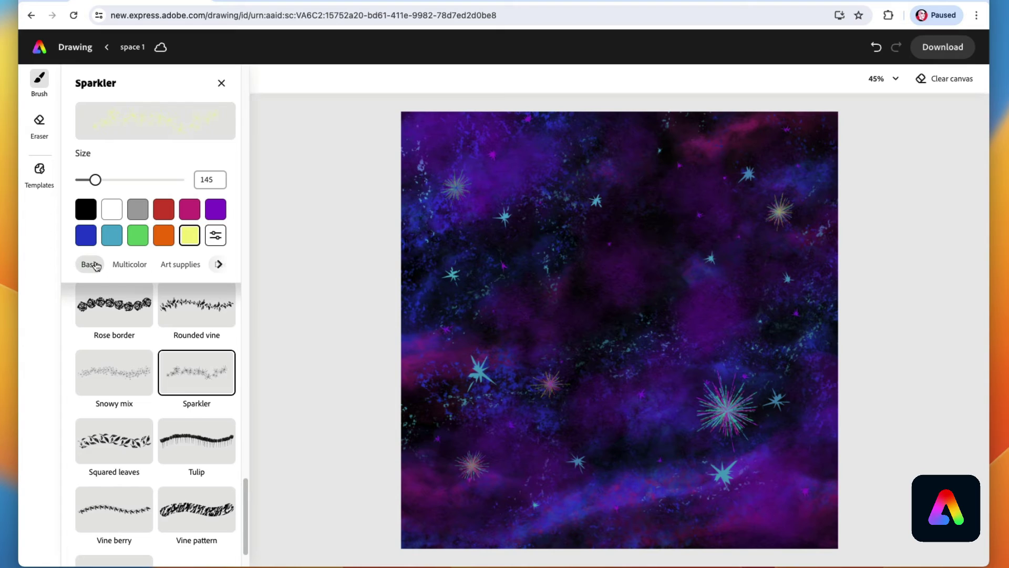
click(108, 314)
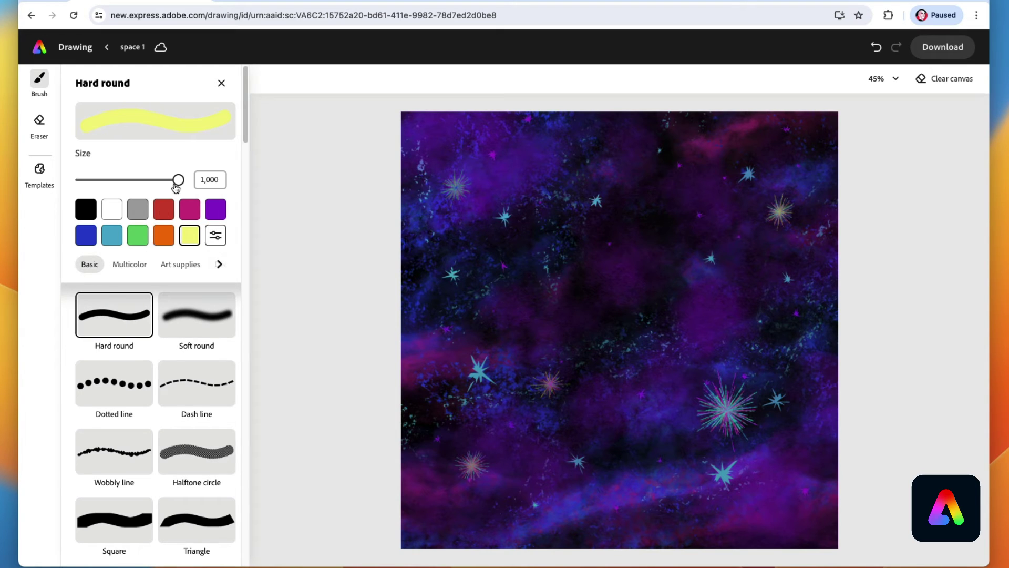
drag(177, 180, 148, 180)
click(671, 286)
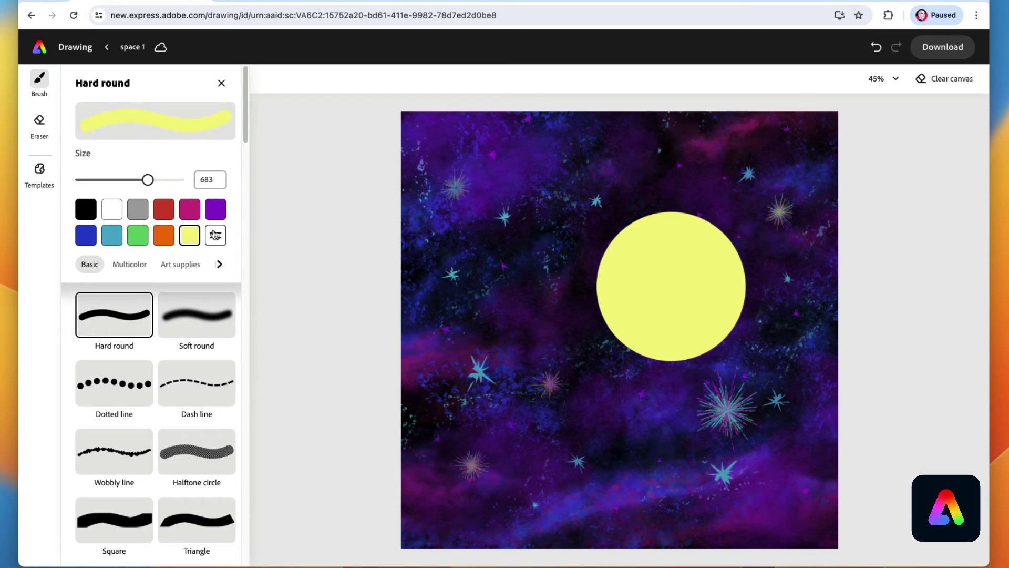
Paint orange Watercolor fill texture at size 683 over the sun and around its edge.
click(167, 239)
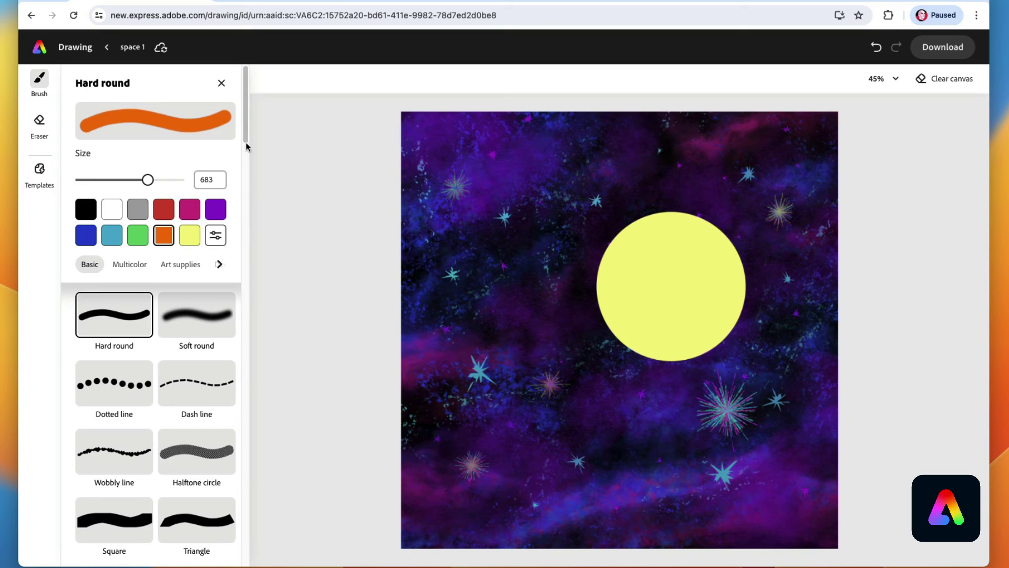
click(179, 262)
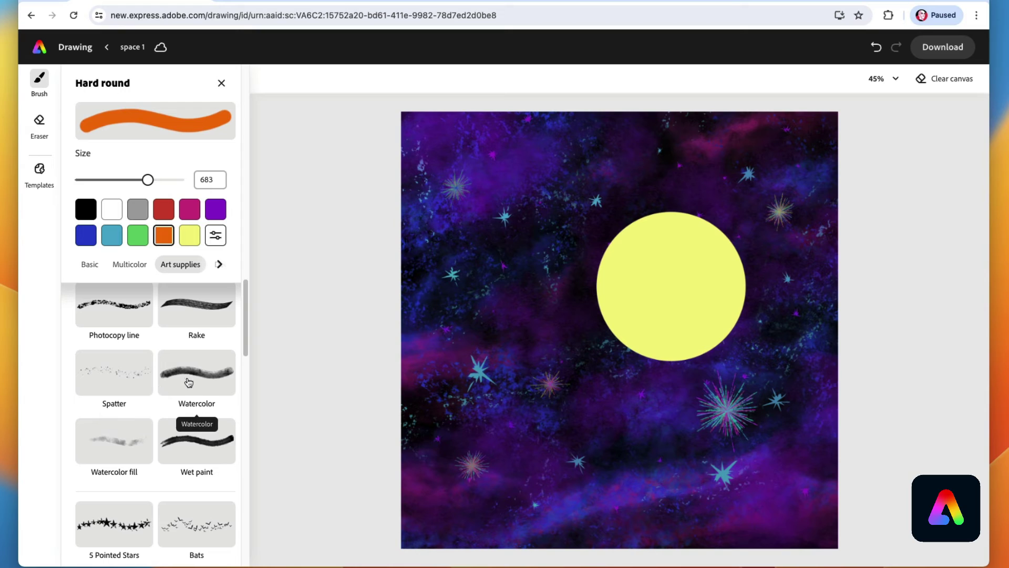
click(117, 447)
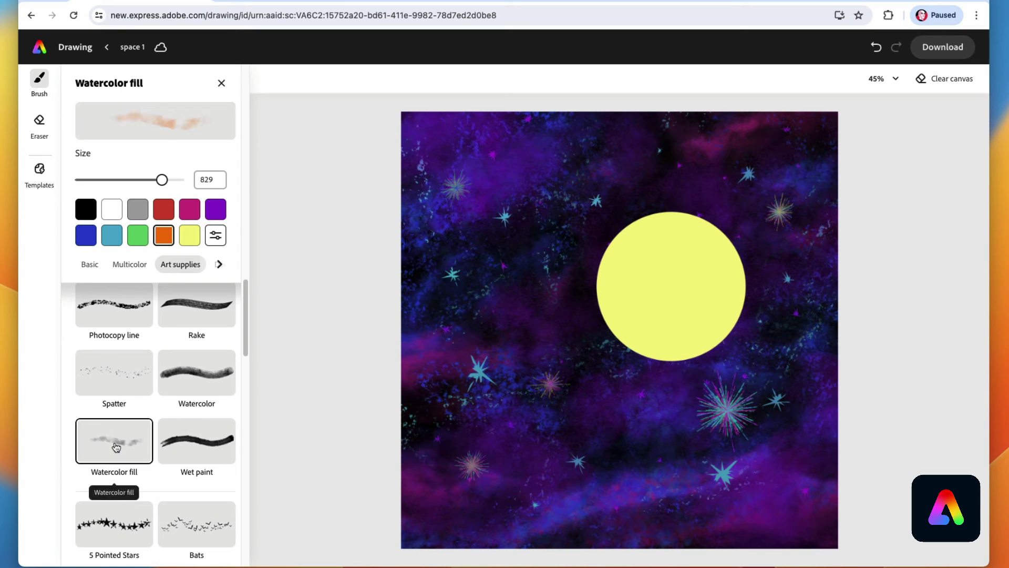
drag(158, 180, 148, 181)
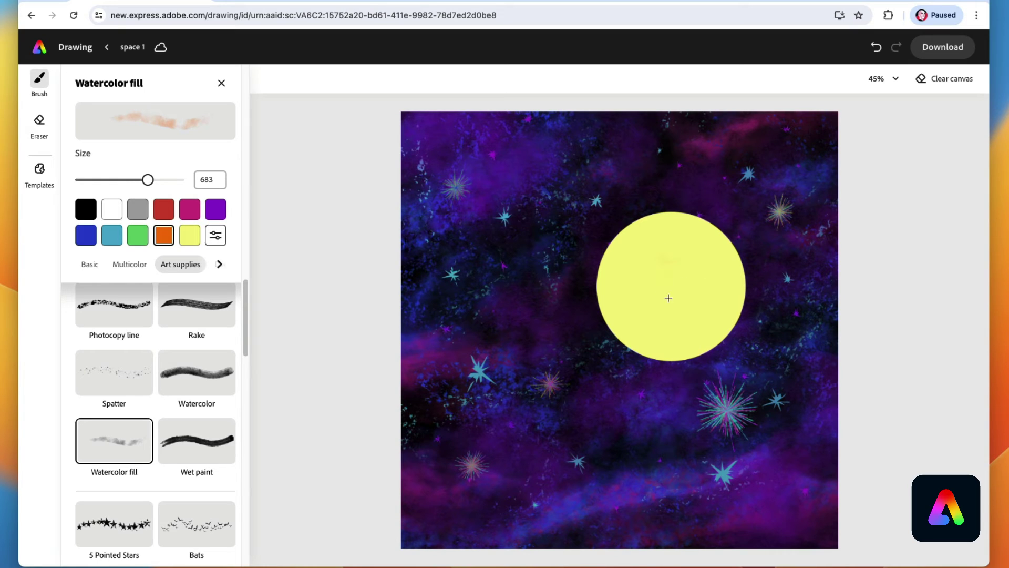
mouse_move(668, 298)
mouse_down()
mouse_move(687, 264)
mouse_move(641, 288)
mouse_move(678, 318)
mouse_move(695, 247)
mouse_move(617, 250)
mouse_move(657, 336)
mouse_move(731, 263)
mouse_move(636, 231)
mouse_move(589, 294)
mouse_move(626, 349)
mouse_move(725, 294)
mouse_move(687, 225)
mouse_move(589, 255)
mouse_up()
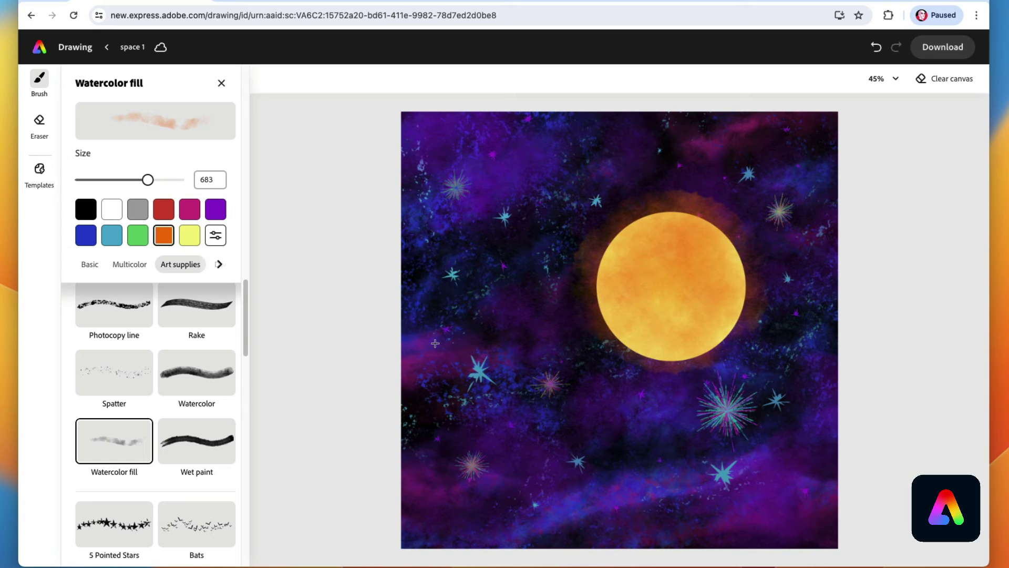
Deepen the orange shading on the sun's upper part and left edge with the Watercolor brush at size 820.
click(224, 375)
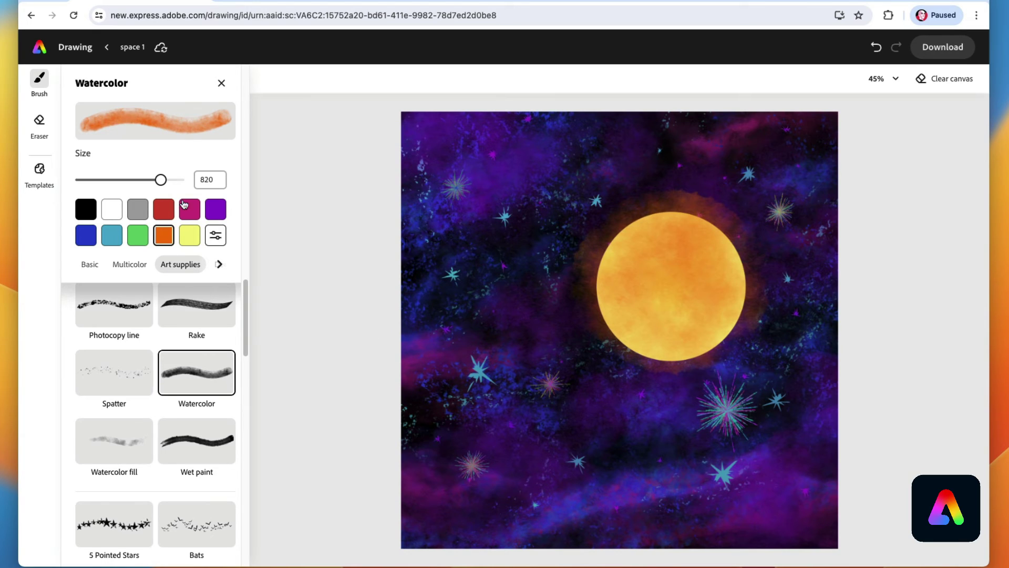
drag(682, 266, 663, 278)
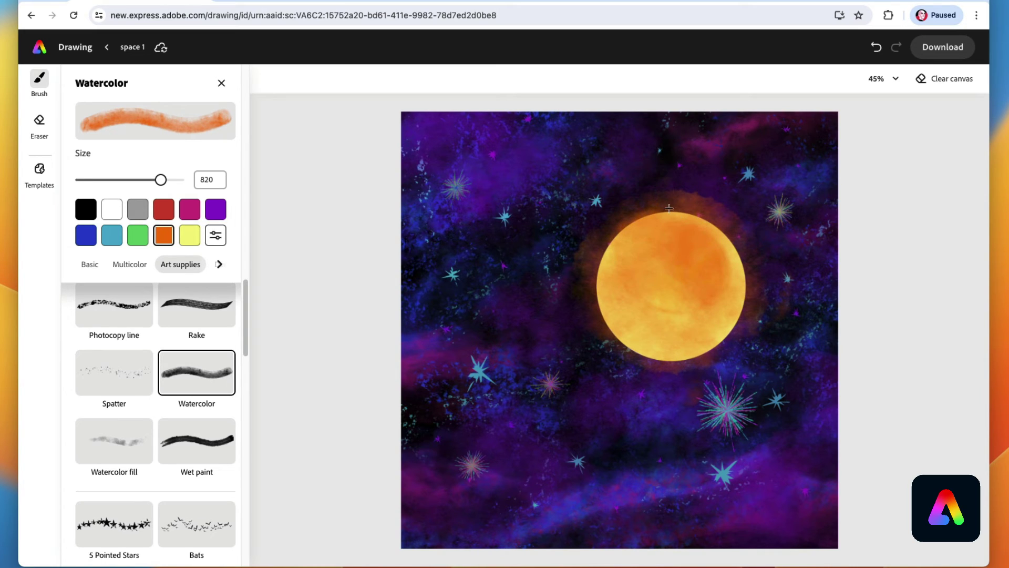
mouse_move(669, 209)
mouse_down()
mouse_move(636, 273)
mouse_move(591, 279)
mouse_up()
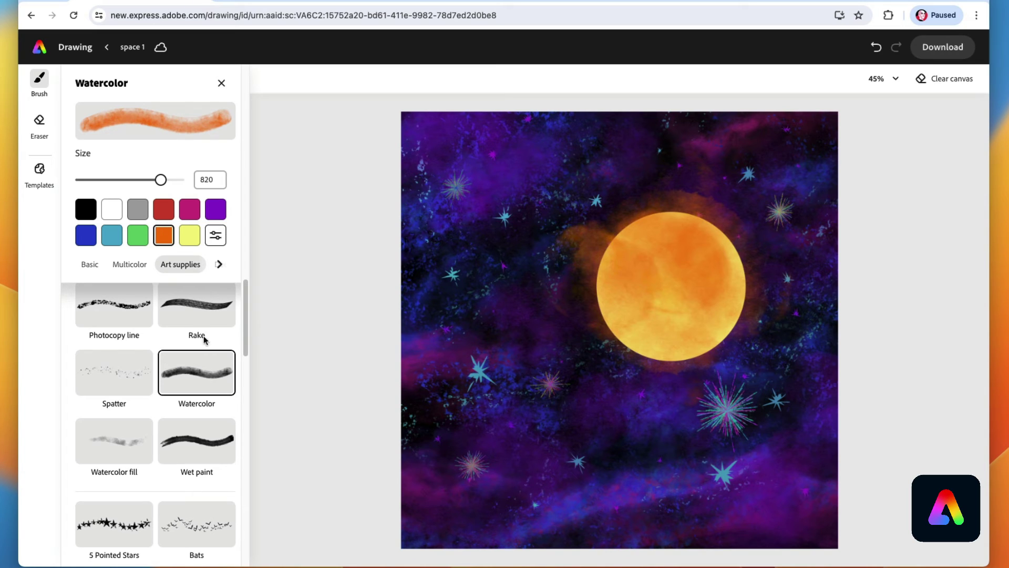
Stamp a light-blue Hard round planet at size 371 in the canvas's lower left and surround it with a Soft round glow at size 479.
drag(247, 337, 260, 118)
click(125, 322)
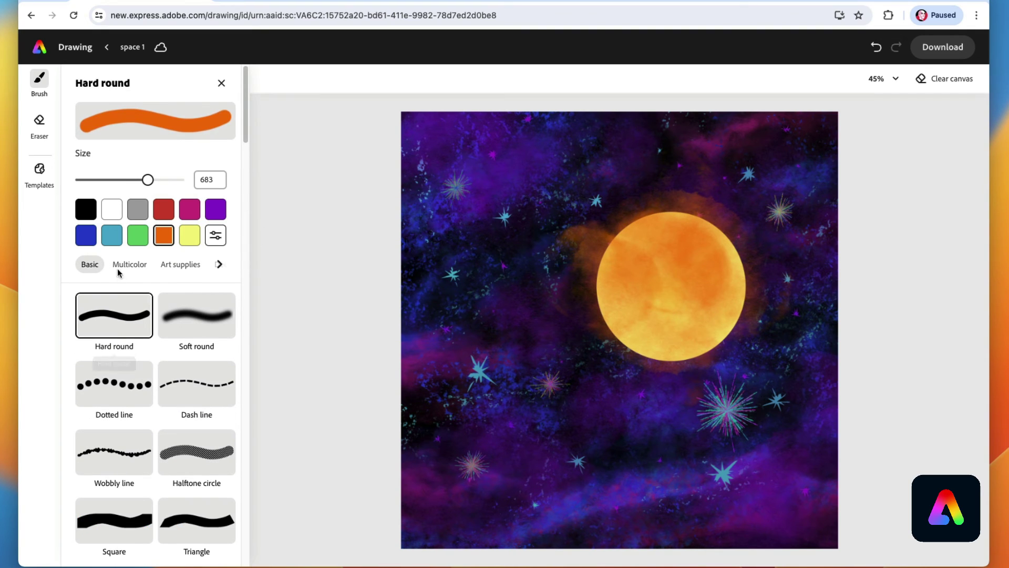
click(117, 239)
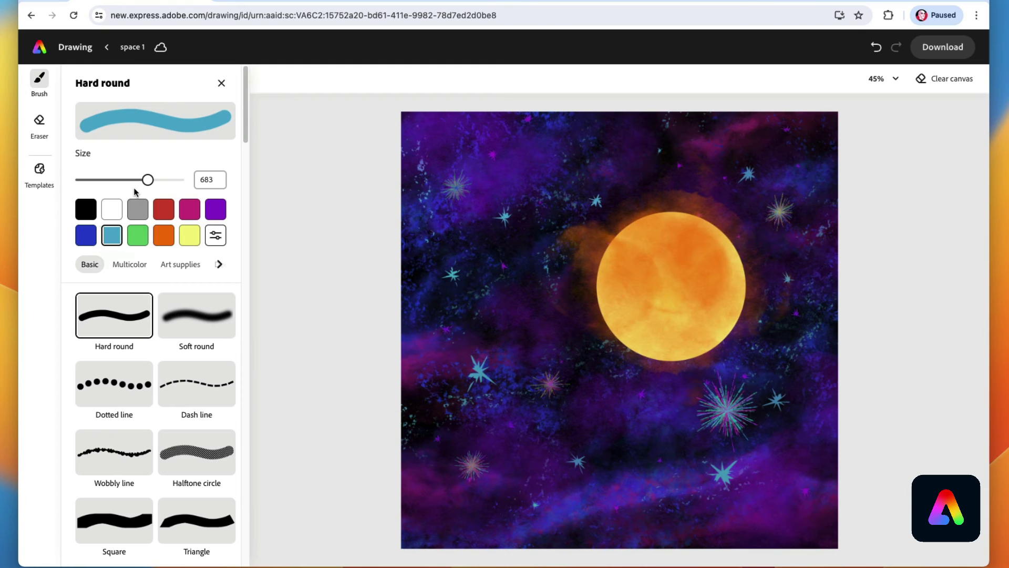
drag(147, 180, 117, 181)
click(526, 431)
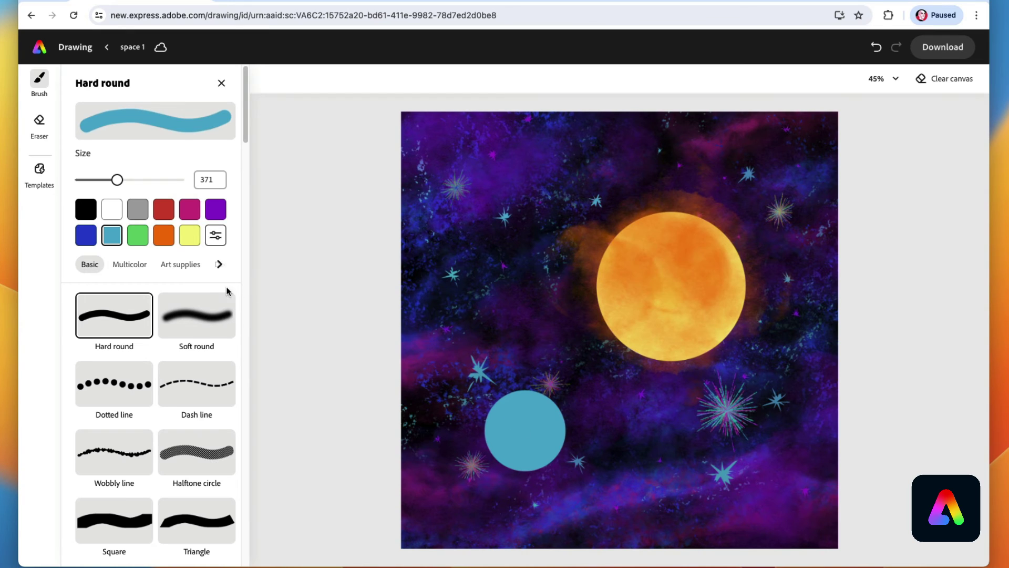
click(205, 317)
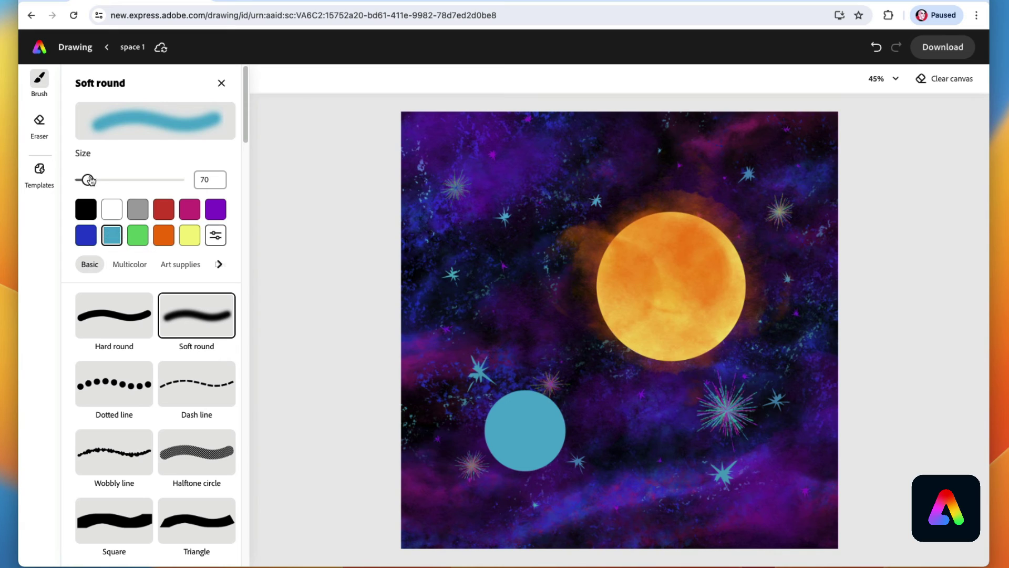
drag(88, 180, 127, 180)
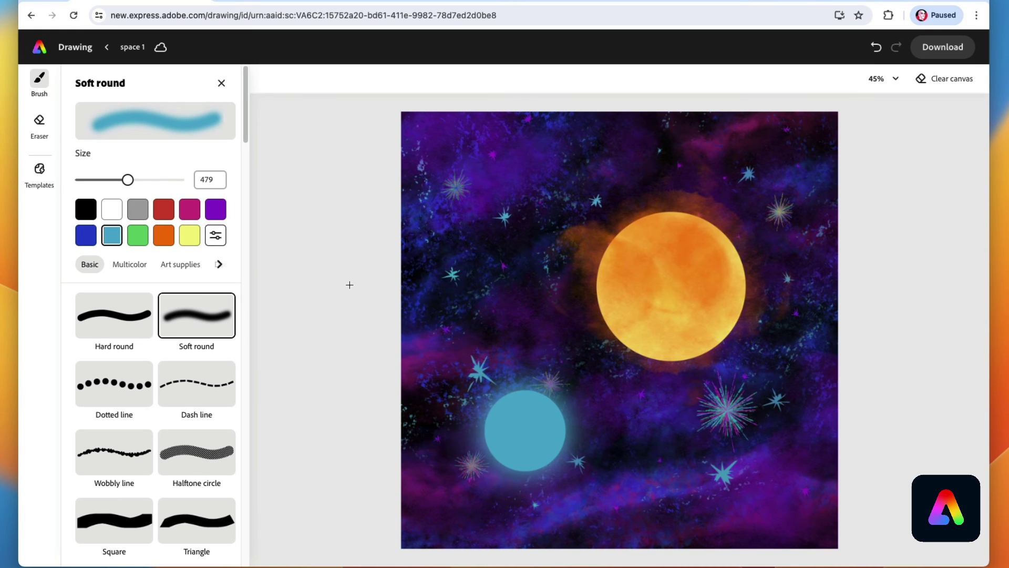
Stamp a grey Triangle at size 193 above the blue planet and a grey Square at size 150 on the triangle's tip.
click(88, 268)
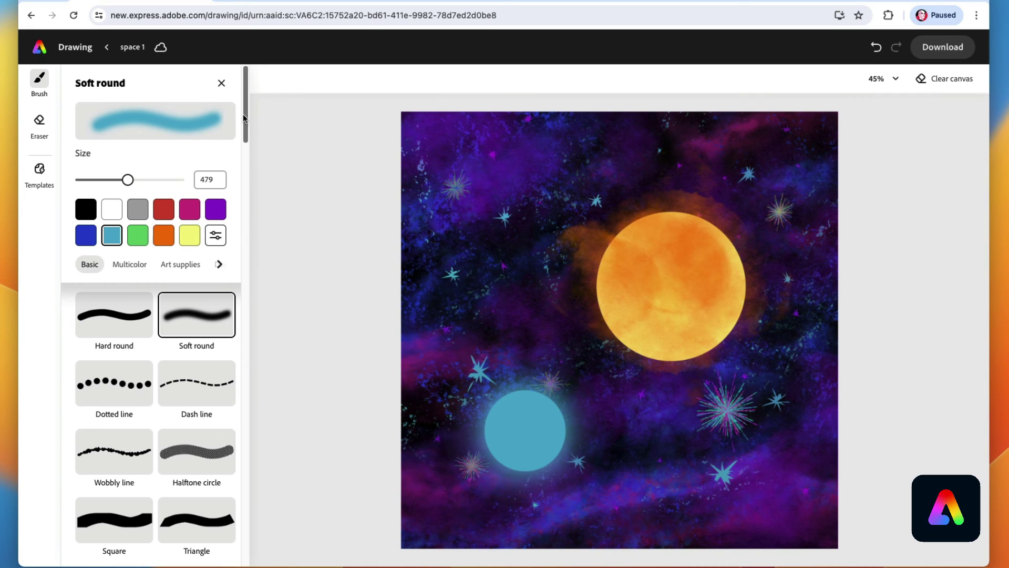
drag(244, 118, 244, 134)
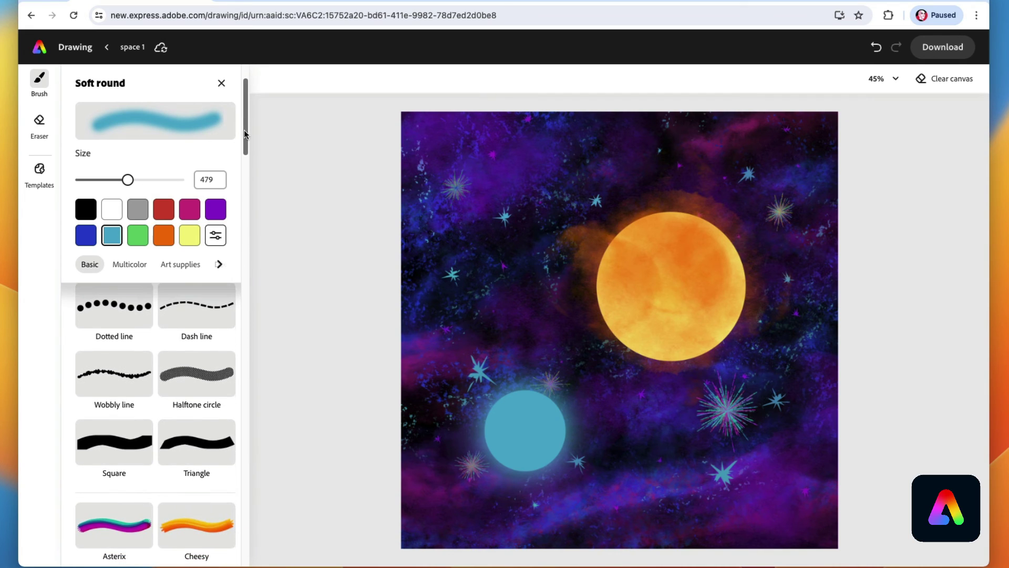
click(195, 448)
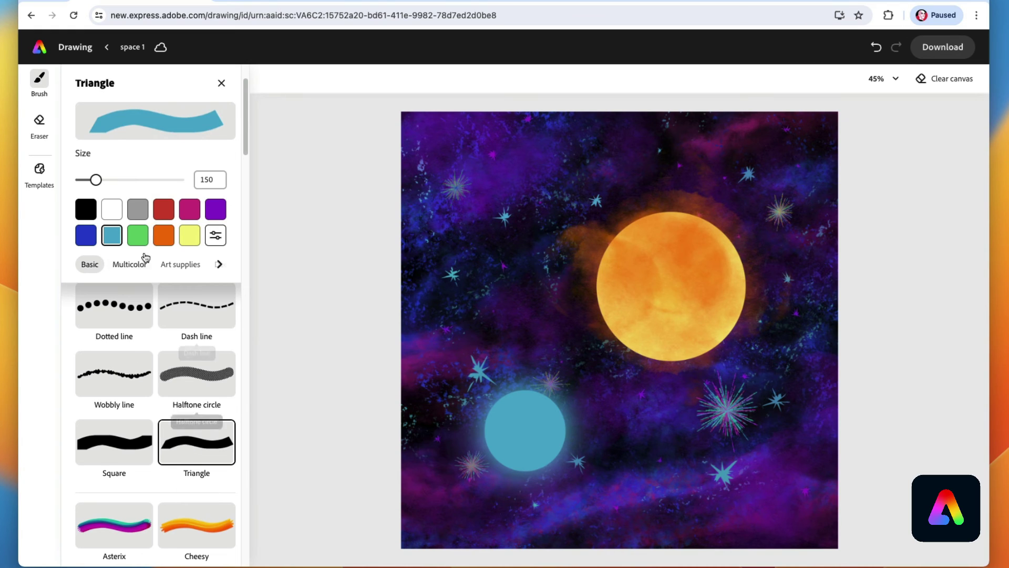
click(137, 209)
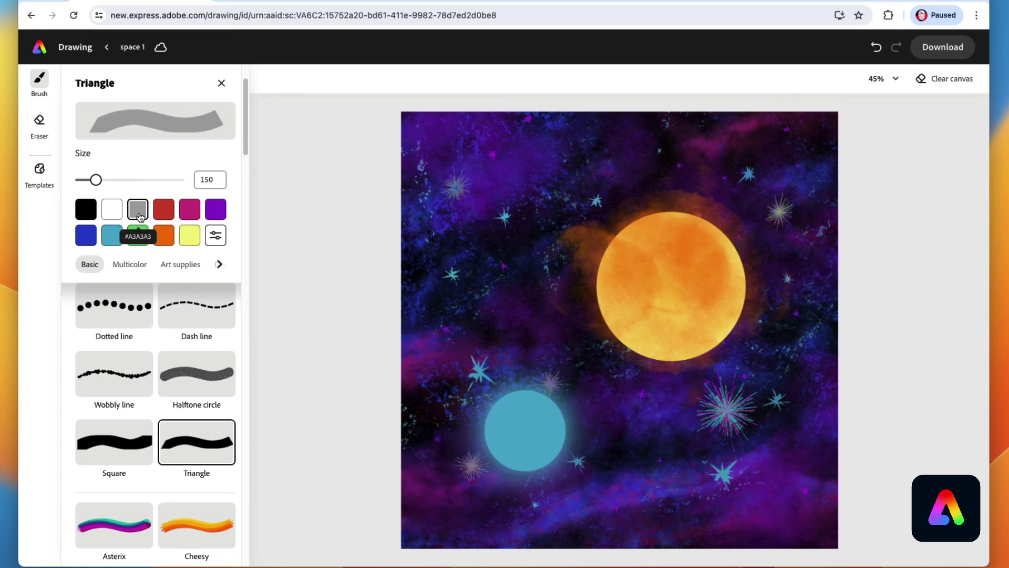
drag(95, 180, 100, 180)
click(547, 331)
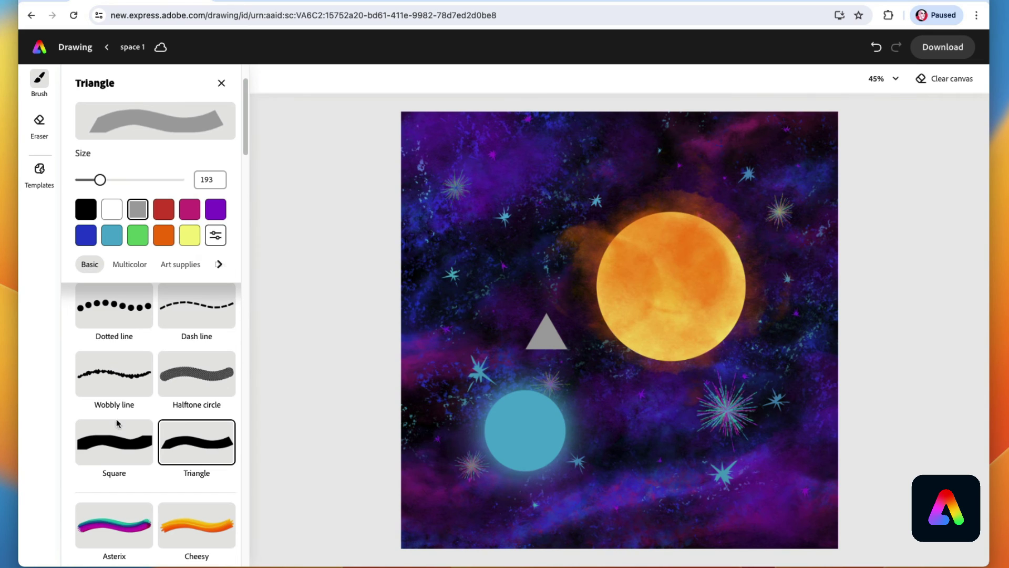
click(122, 441)
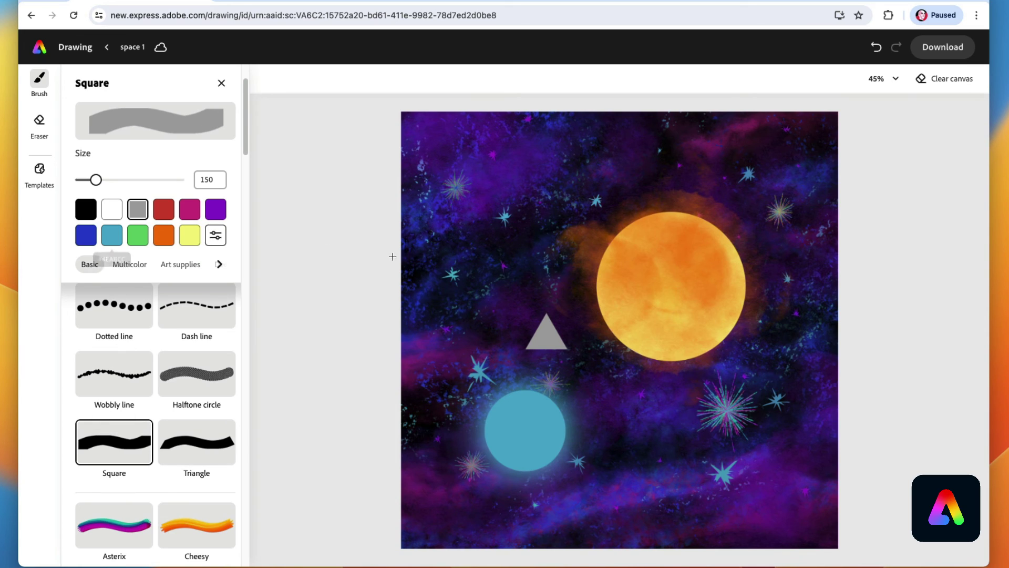
click(547, 300)
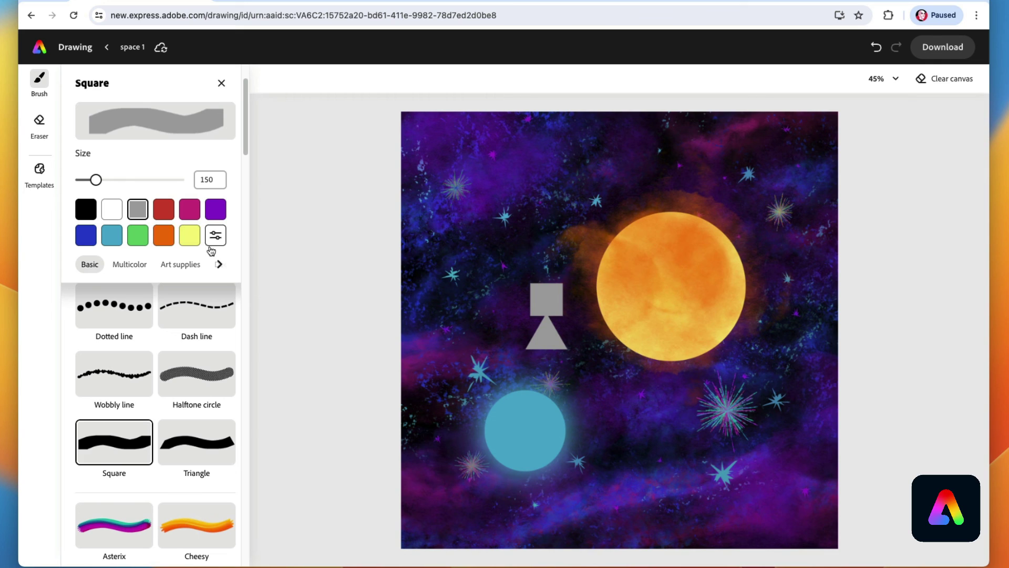
Stamp a black Halftone circle at size 107 in the centre of the satellite's grey square.
click(204, 376)
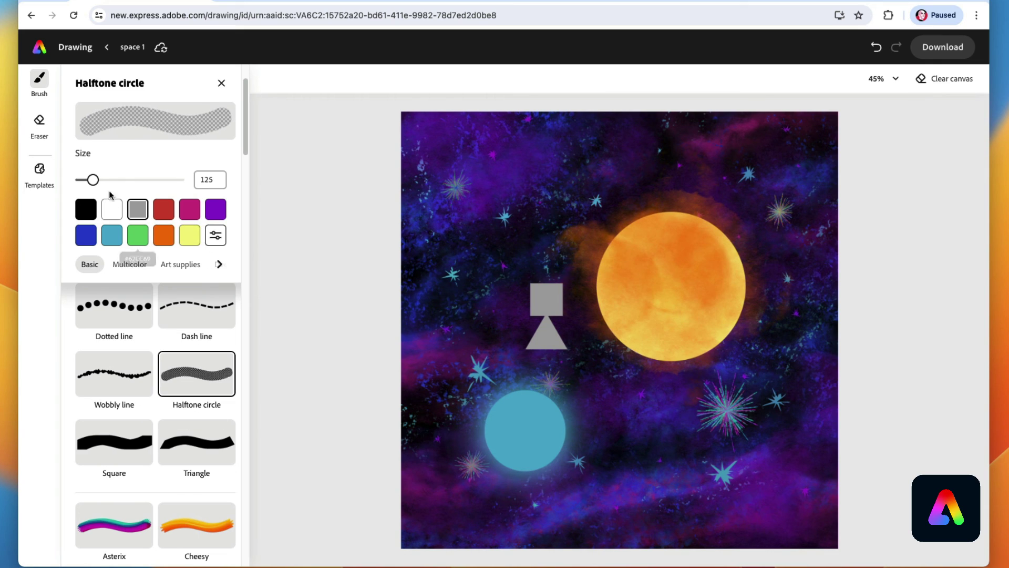
drag(95, 181, 99, 180)
click(90, 209)
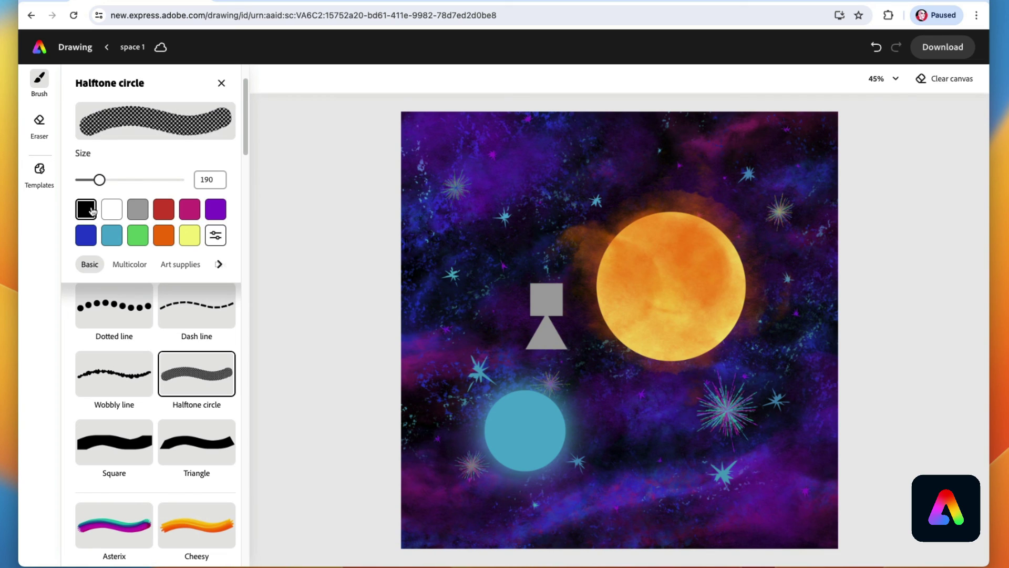
click(546, 299)
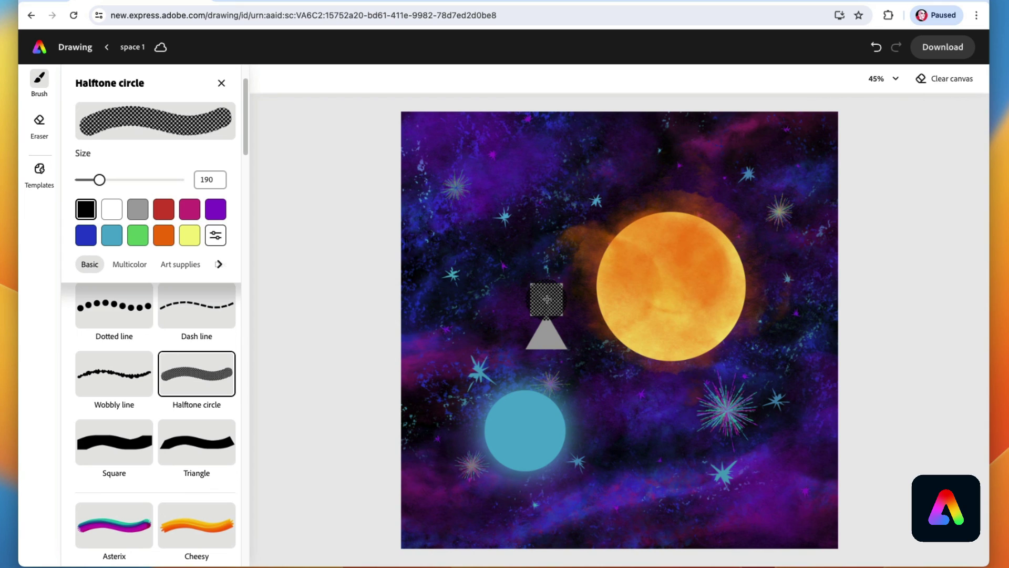
key(super+z)
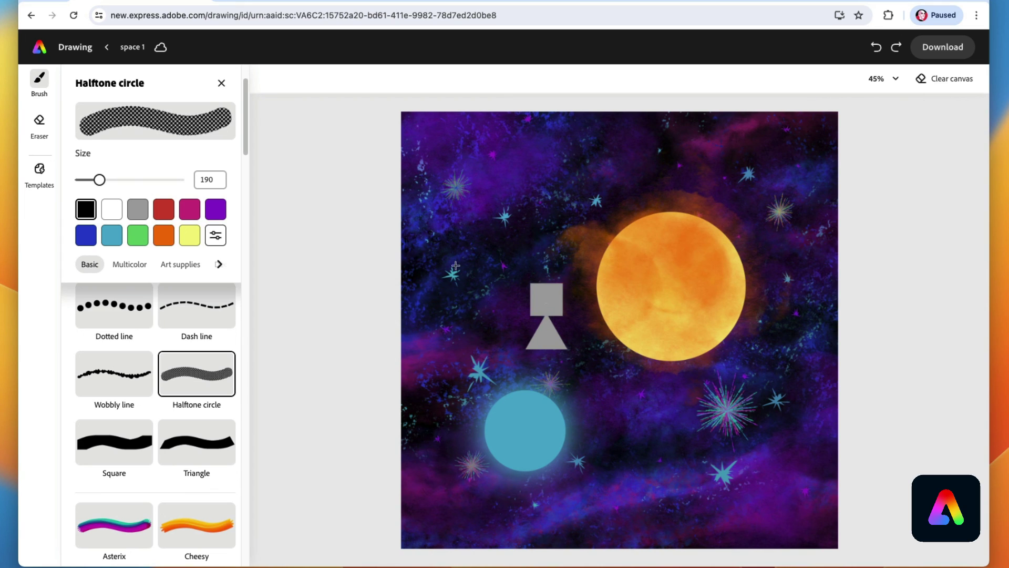
click(98, 181)
drag(98, 181, 92, 181)
click(547, 301)
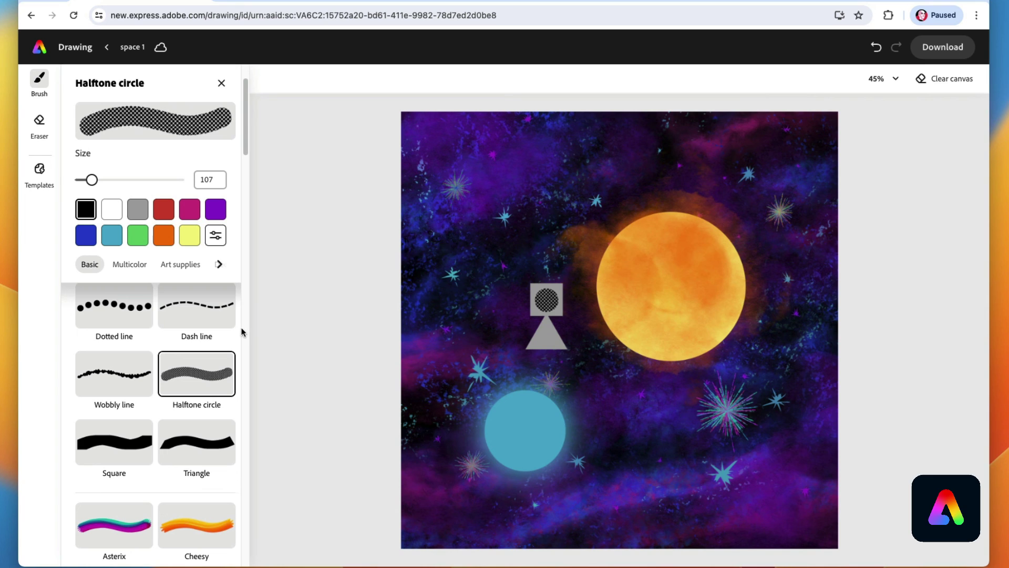
Draw a wavy magenta Dash line at size 40 from below the grey triangle to the canvas's lower-right edge.
scroll(245, 147, up, 2)
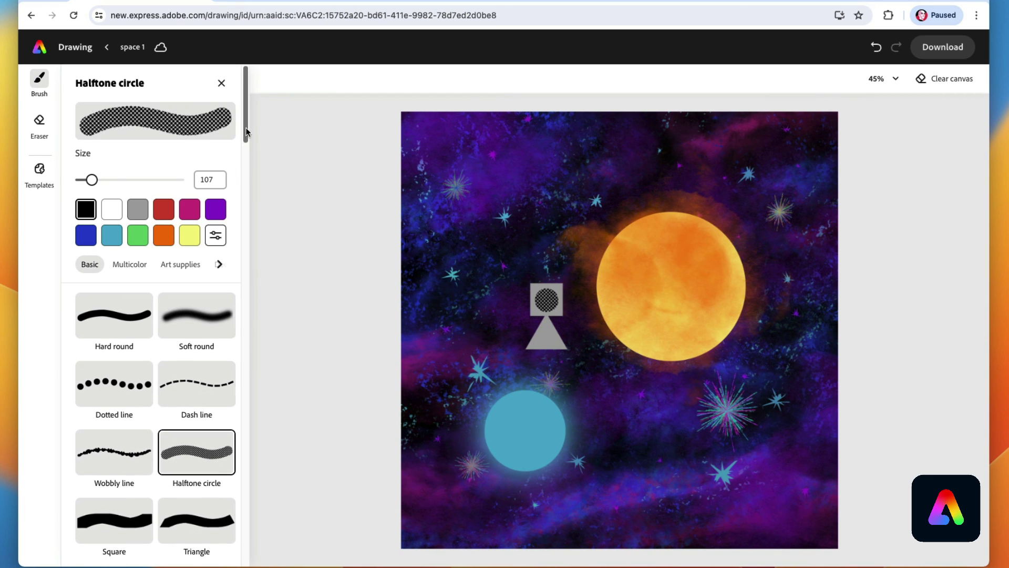
click(202, 385)
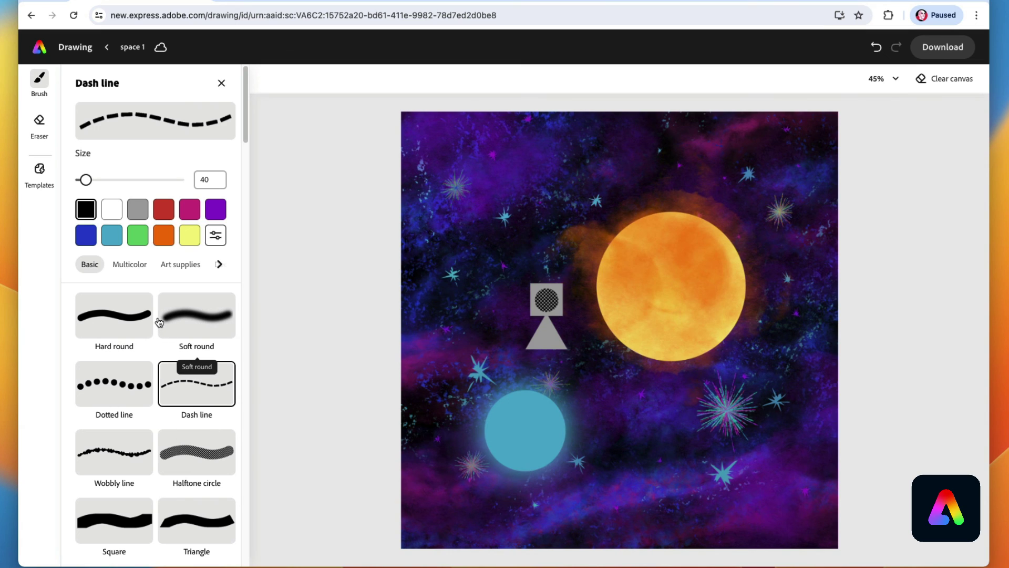
click(198, 212)
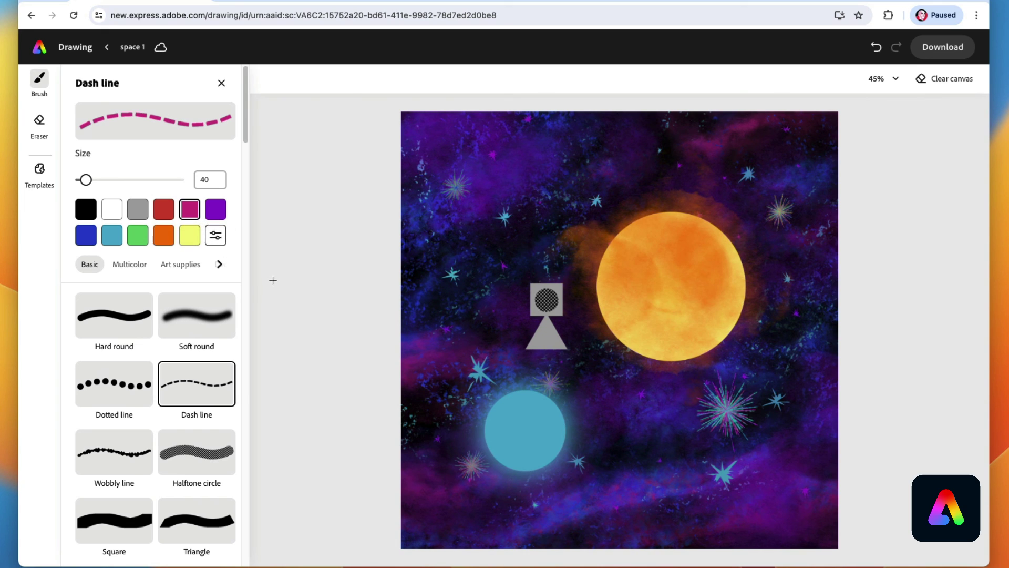
mouse_move(547, 357)
mouse_down()
mouse_move(556, 380)
mouse_move(655, 435)
mouse_move(695, 492)
mouse_move(800, 508)
mouse_move(846, 537)
mouse_up()
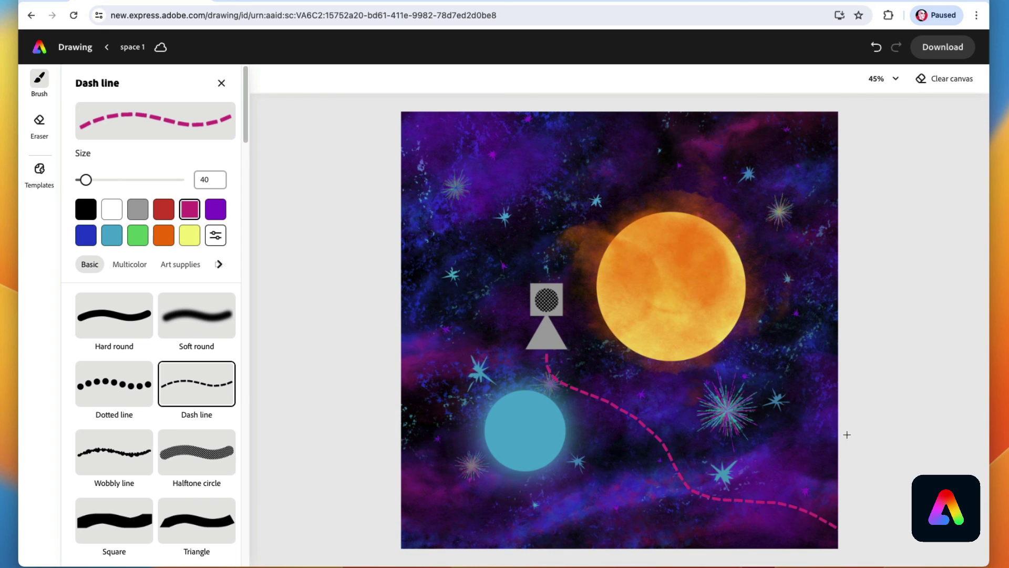